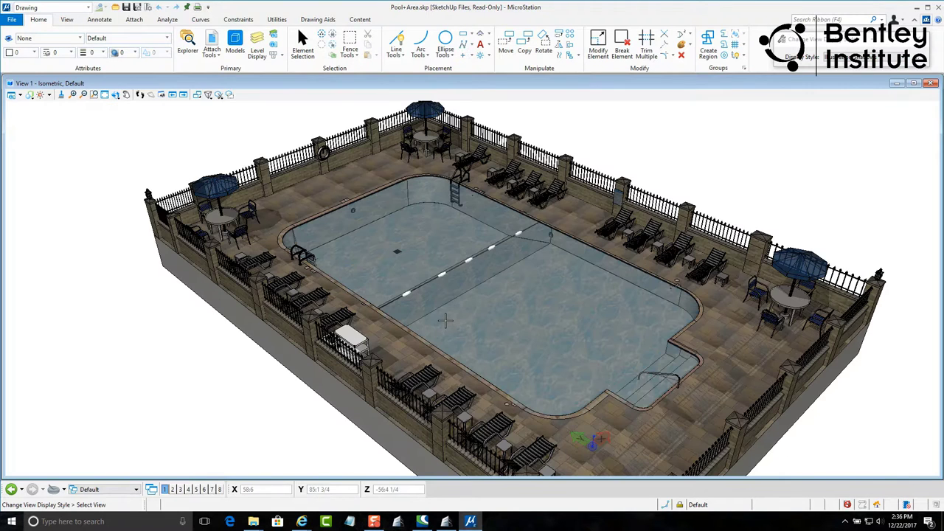
Save the SketchUp pool model as Pool+Area.dgn in the Amenities folder and delete the pool's water surface mesh
{"action": "left_click", "coordinate": [302, 44]}
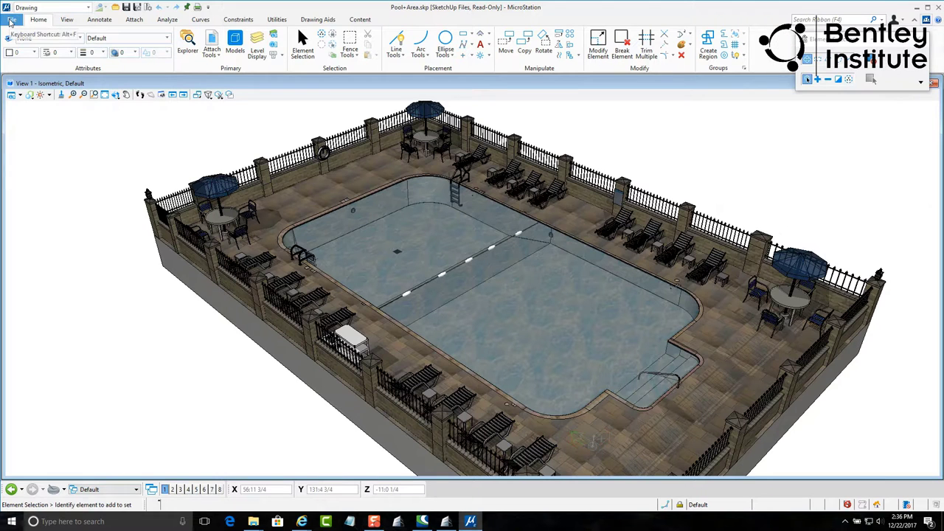
{"action": "left_click", "coordinate": [10, 22]}
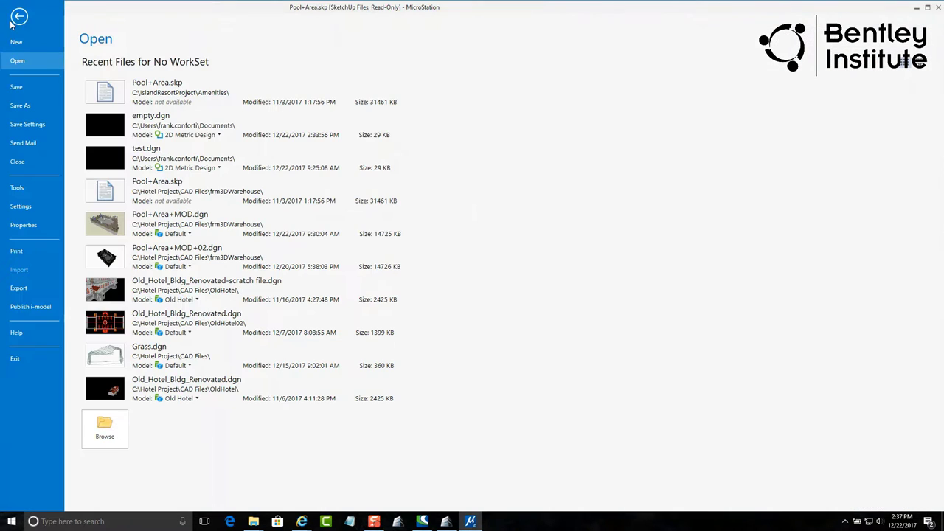
{"action": "left_click", "coordinate": [19, 105]}
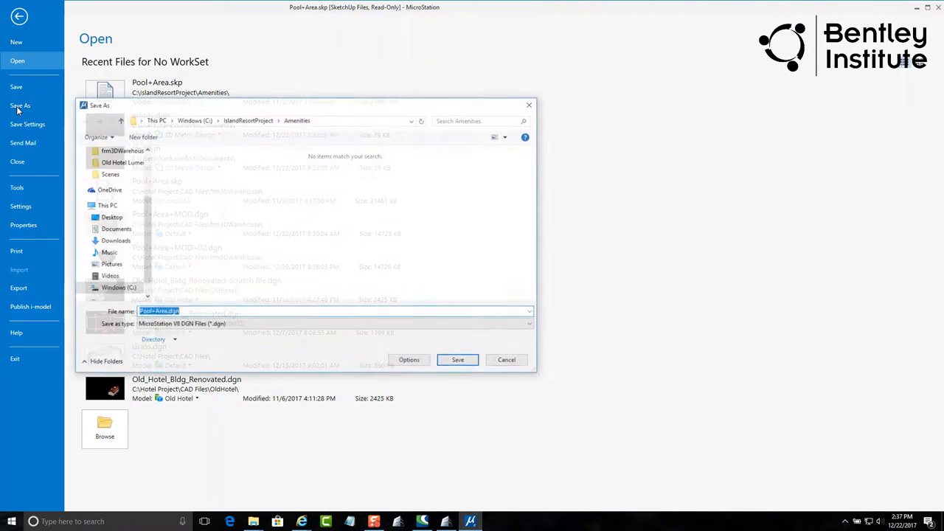
{"action": "left_click", "coordinate": [459, 362]}
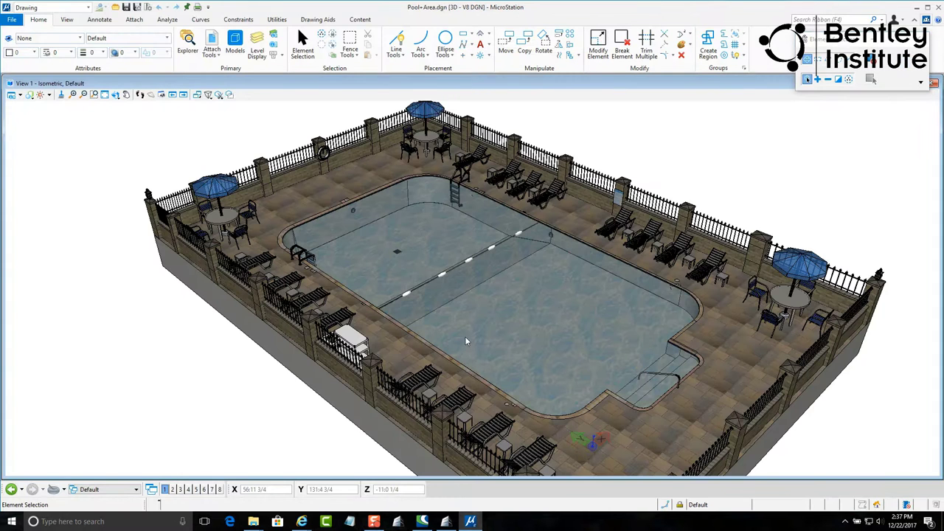
{"action": "left_click", "coordinate": [432, 244]}
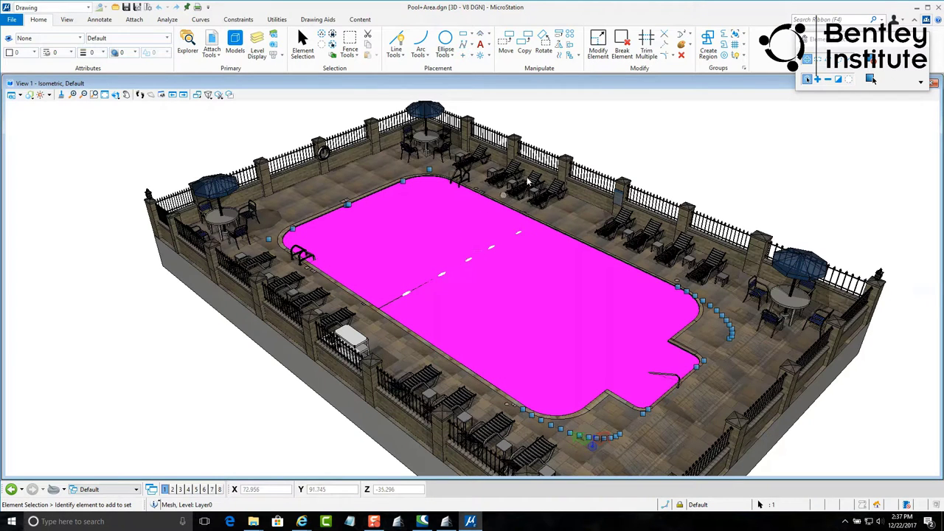
{"action": "left_click", "coordinate": [681, 56]}
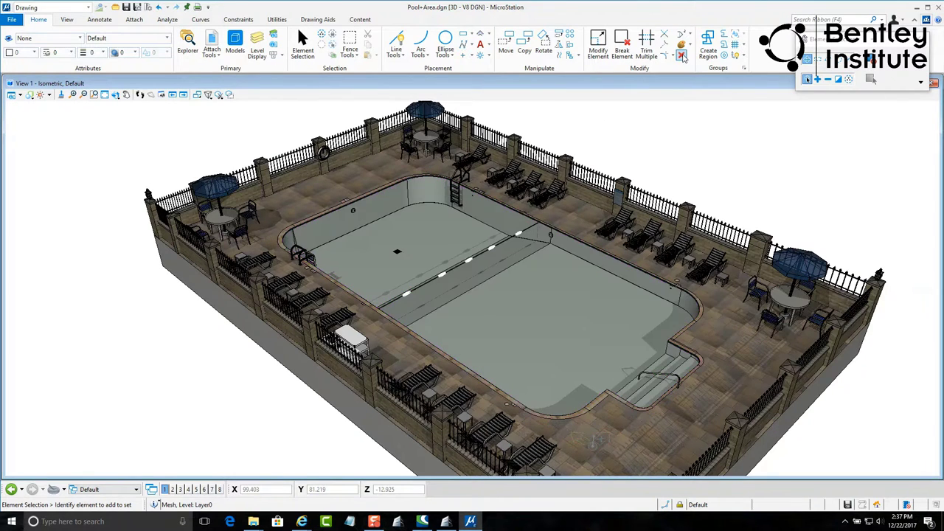
Export the pool view as a VUE object named Pool+Area.vob in the Amenities folder with a 0.01 m stroke tolerance
{"action": "left_click", "coordinate": [12, 20]}
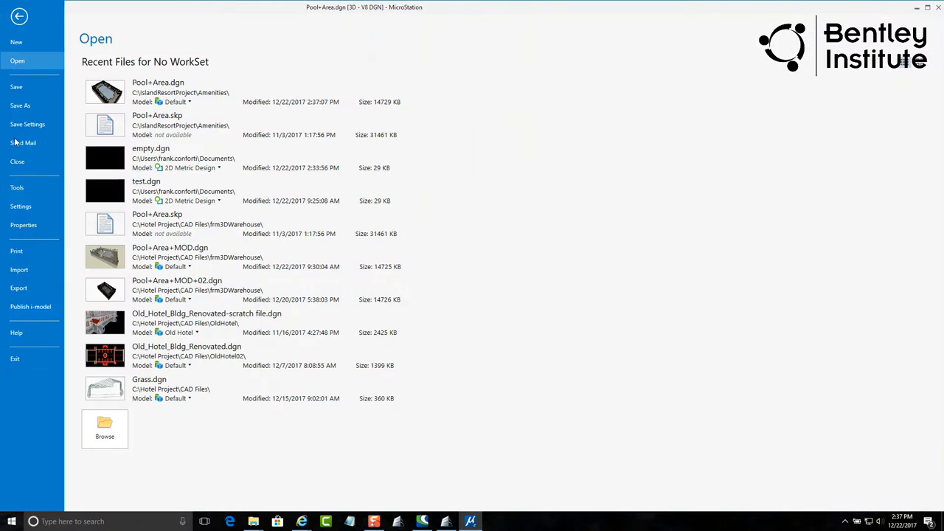
{"action": "left_click", "coordinate": [21, 290]}
{"action": "left_click", "coordinate": [147, 128]}
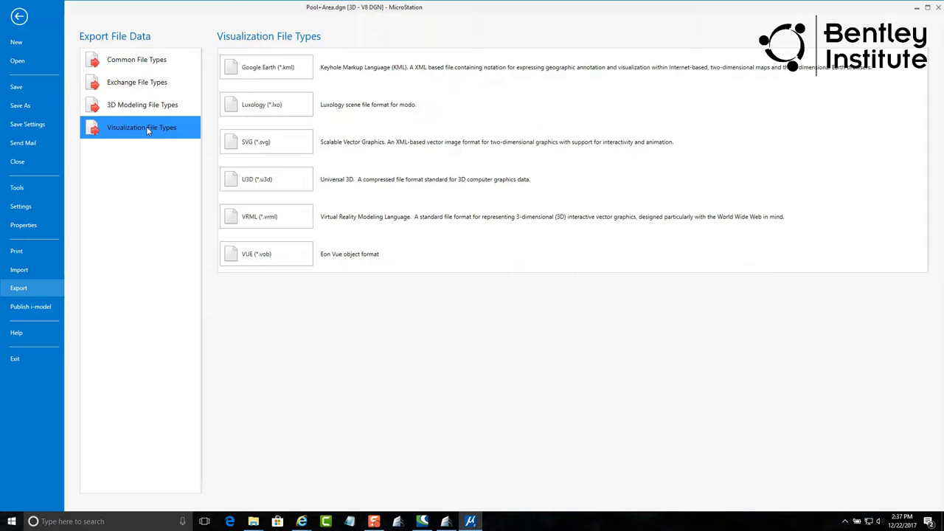
{"action": "left_click", "coordinate": [264, 255]}
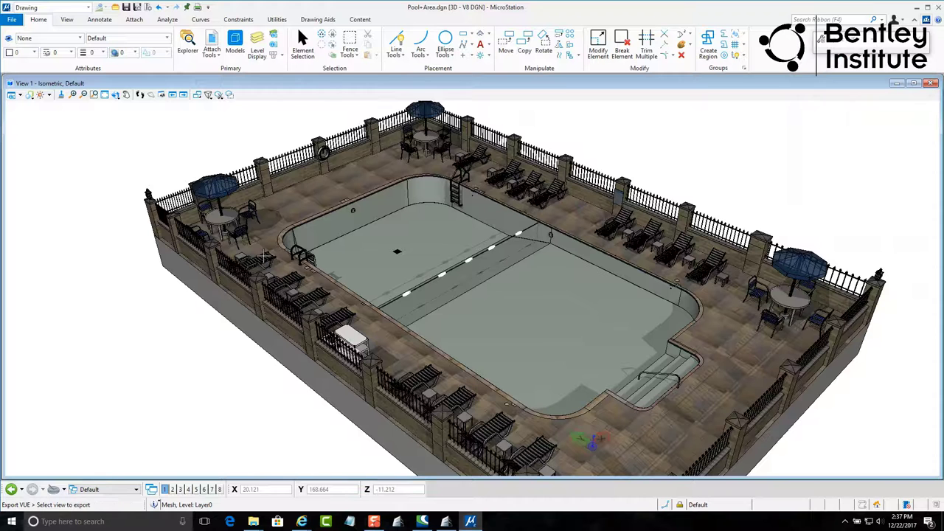
{"action": "left_click", "coordinate": [146, 282]}
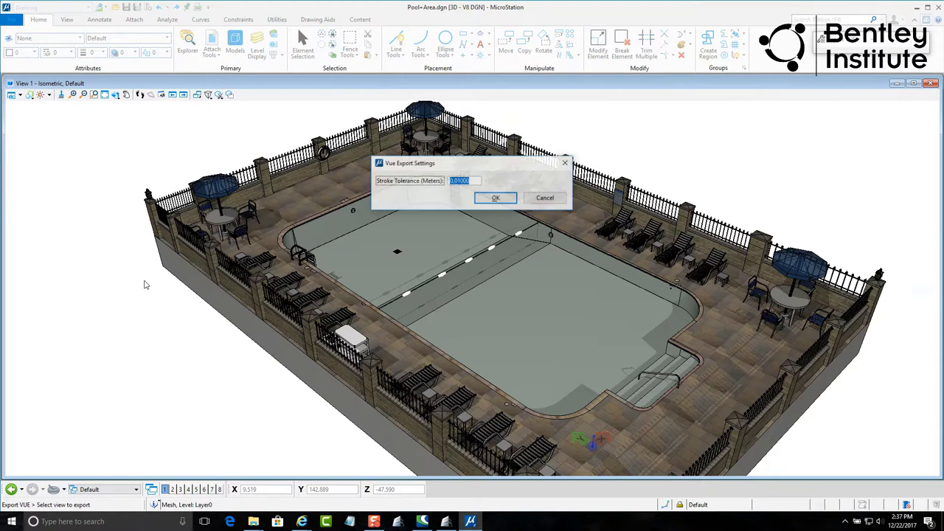
{"action": "left_click", "coordinate": [493, 200]}
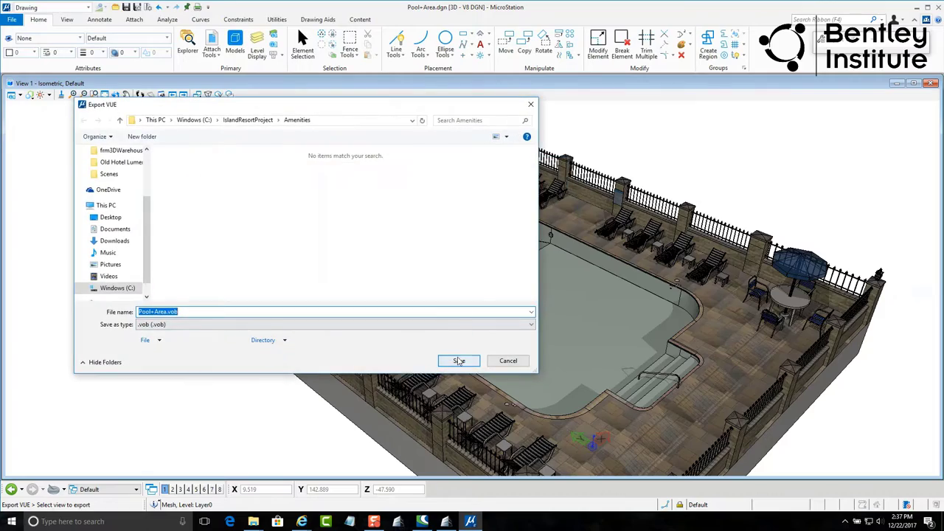
{"action": "left_click", "coordinate": [459, 361]}
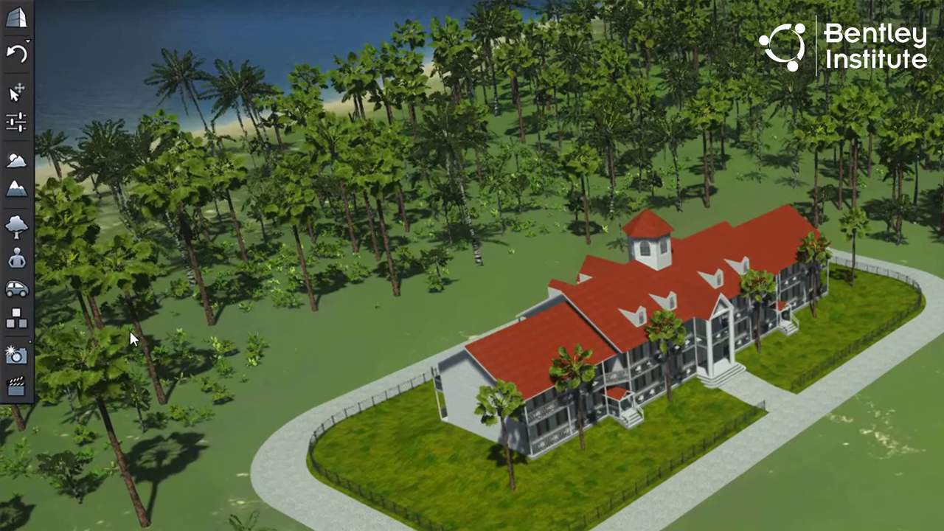
Switch to the LumenRT island scene, import Pool+Area.vob from IslandResortProject's Amenities folder and place it on the lawn opposite the hotel entrance
{"action": "left_click", "coordinate": [17, 319]}
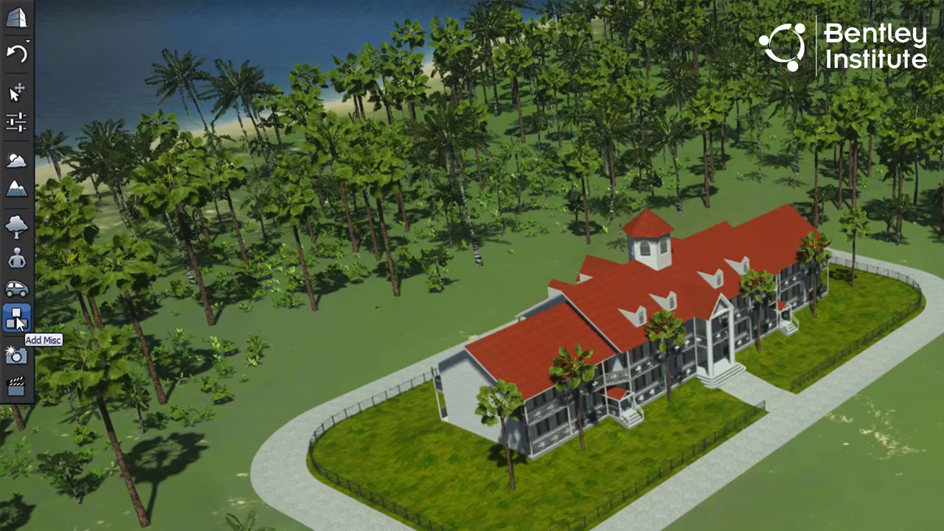
{"action": "left_click", "coordinate": [18, 320]}
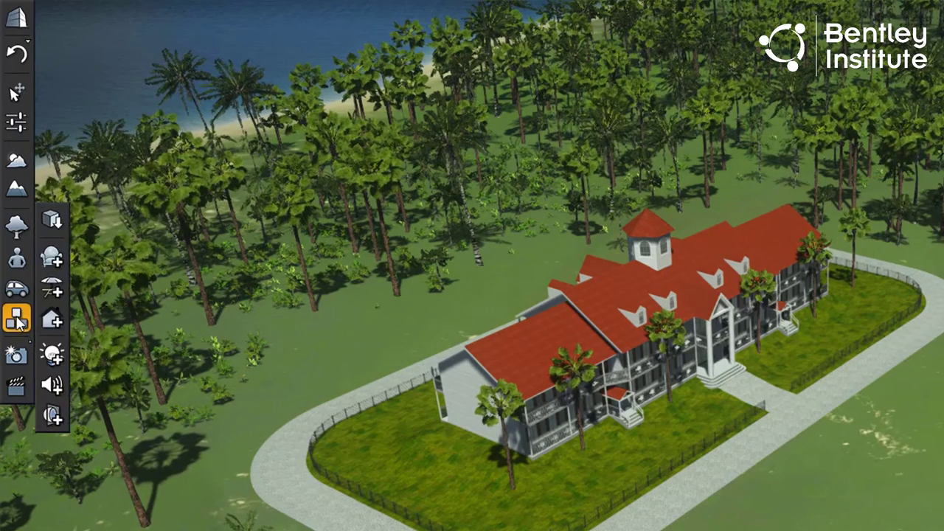
{"action": "left_click", "coordinate": [52, 219]}
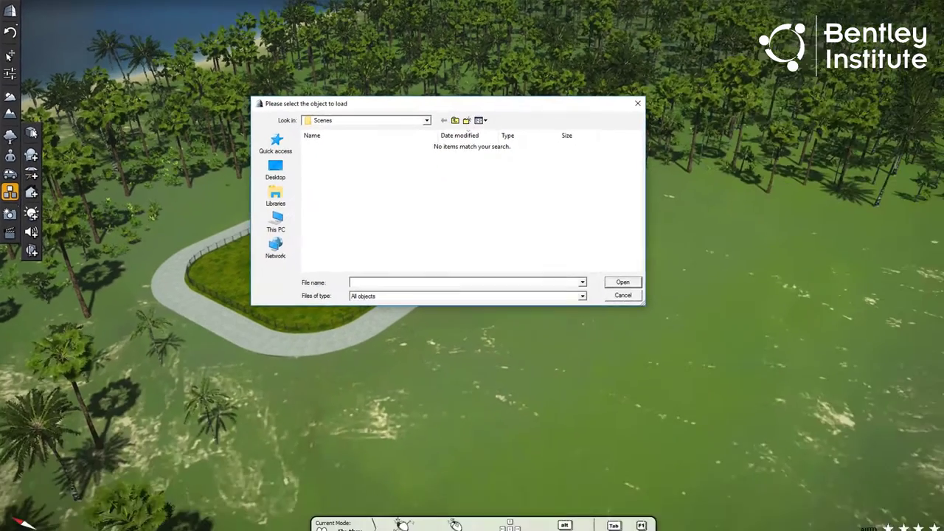
{"action": "double_click", "coordinate": [332, 190]}
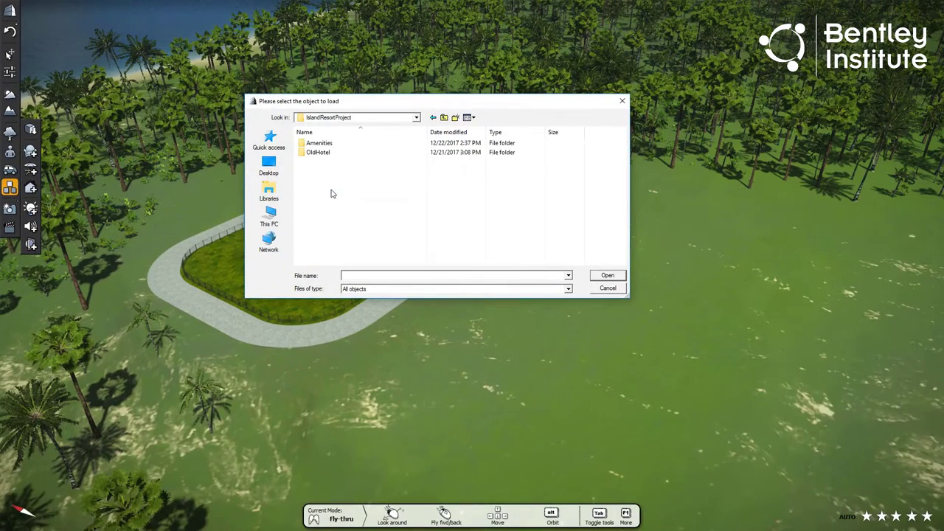
{"action": "double_click", "coordinate": [318, 143]}
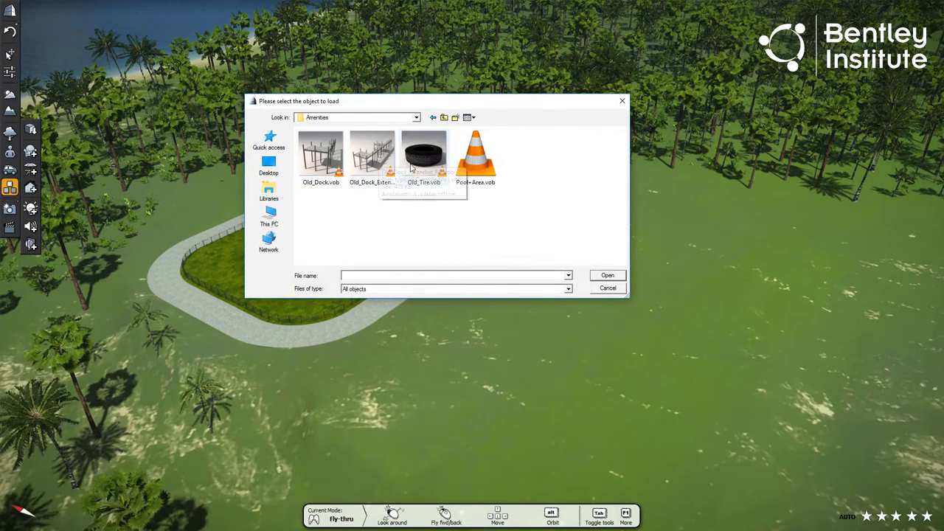
{"action": "double_click", "coordinate": [480, 158]}
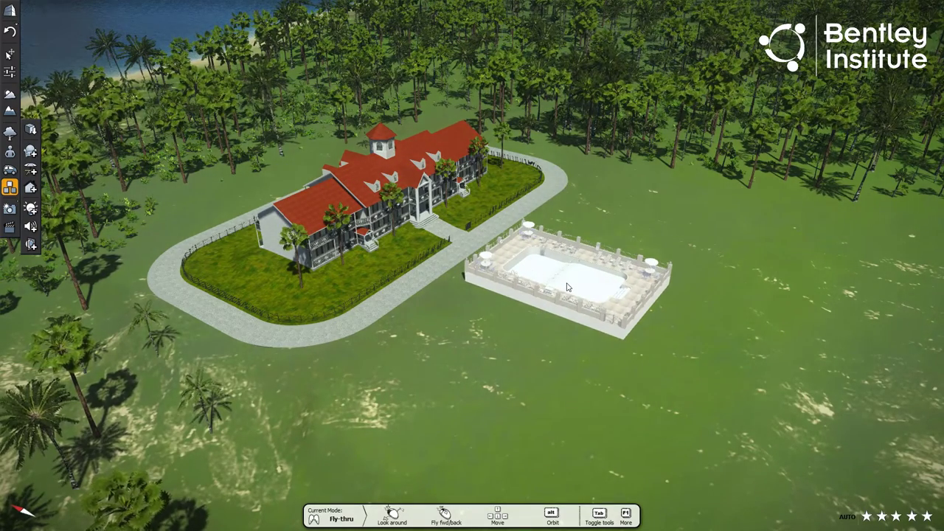
{"action": "left_click", "coordinate": [568, 289]}
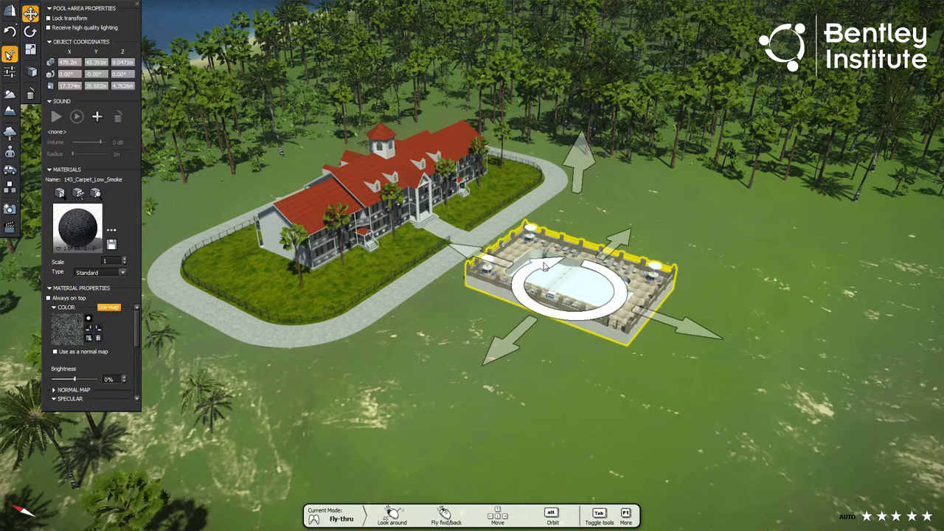
Rotate the pool area about its vertical axis to about 265.8° and move it to about X 475.2 m, Y 61.6 m
{"action": "scroll", "coordinate": [551, 274], "scroll_direction": "up", "scroll_amount": 8}
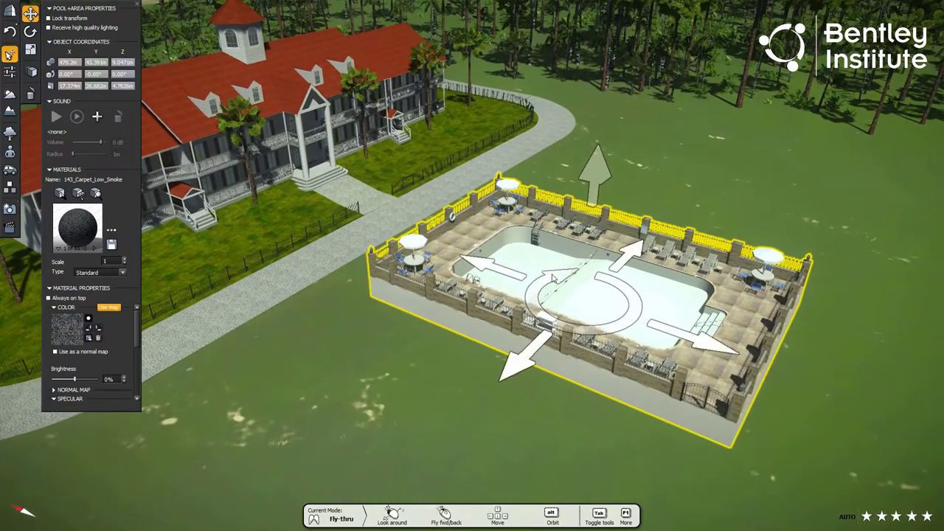
{"action": "left_click_drag", "start_coordinate": [557, 278], "coordinate": [449, 324]}
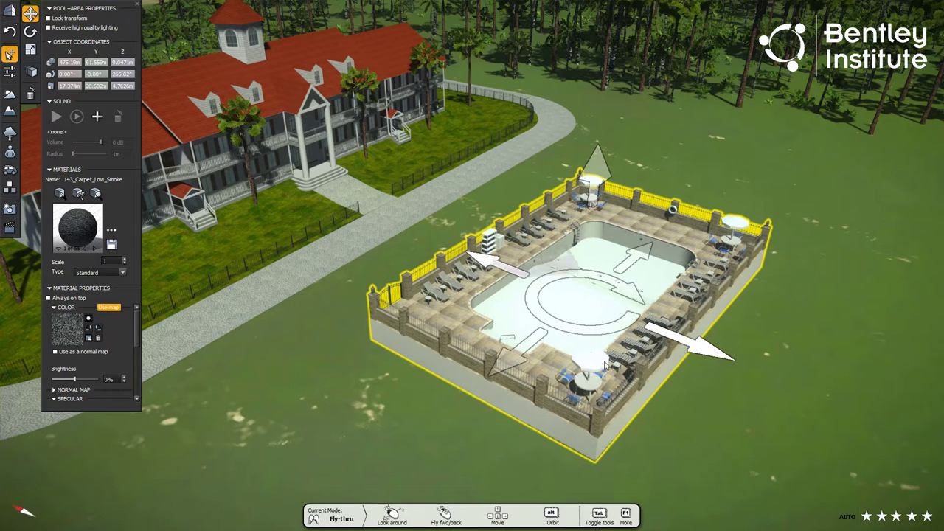
{"action": "key", "text": "ctrl+v"}
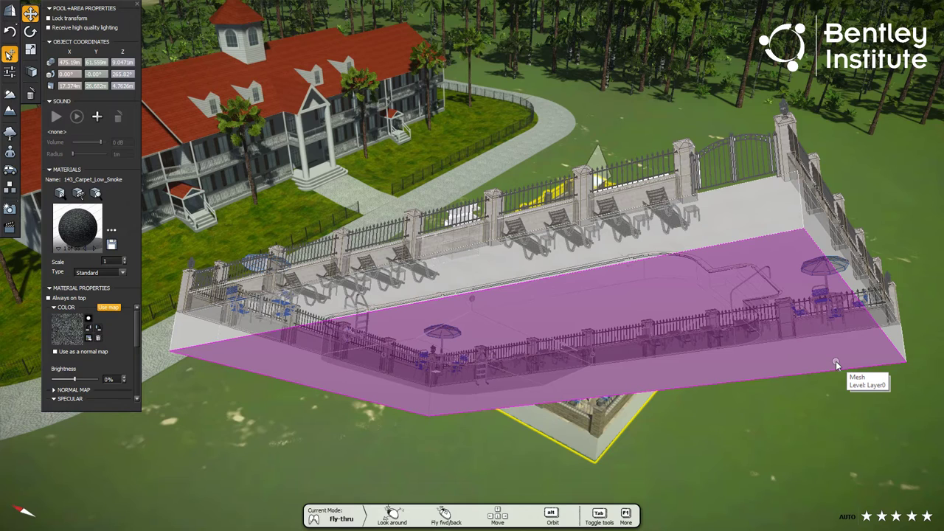
{"action": "left_click", "coordinate": [590, 313]}
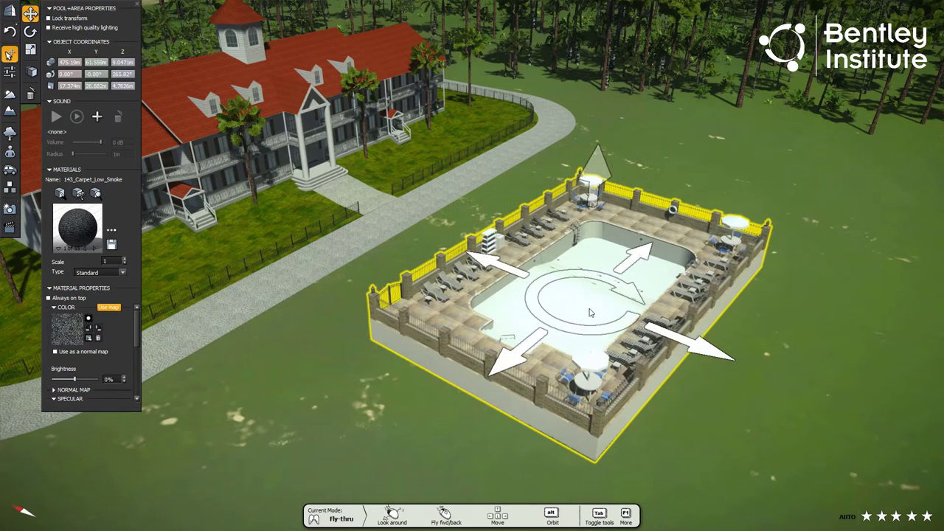
Lower the pool area into the ground to an elevation of about 7.49 m and lock its transform
{"action": "left_click_drag", "start_coordinate": [599, 173], "coordinate": [596, 198]}
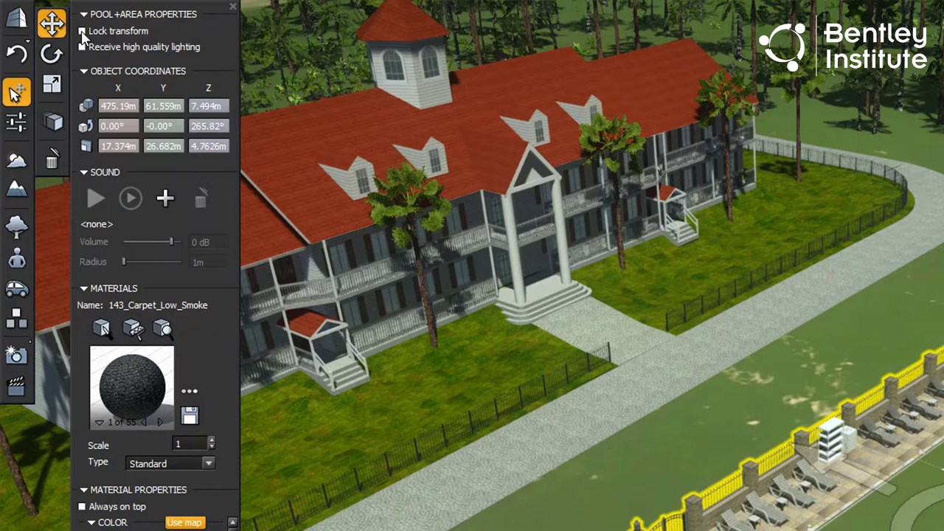
{"action": "left_click", "coordinate": [83, 32]}
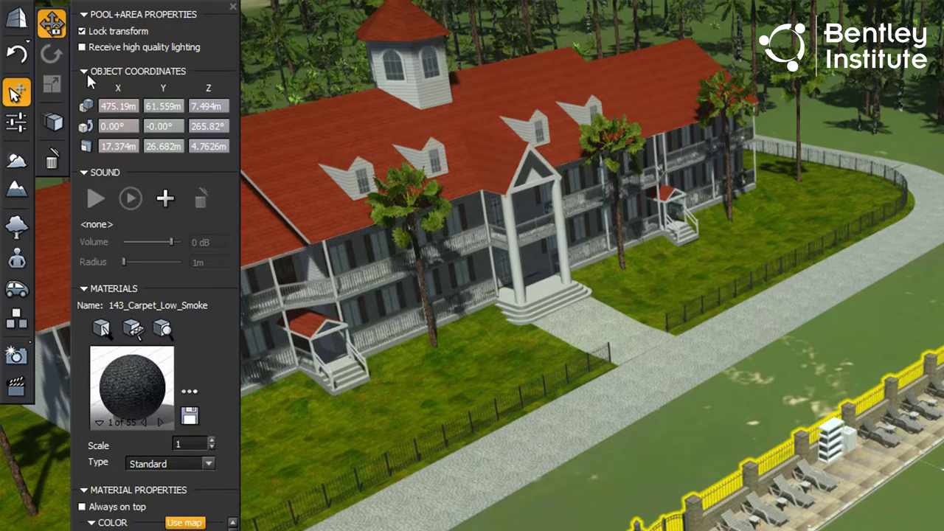
Dig out the terrain inside the pool, starting at its far end, with a terrain dig brush about 9.1 m in size
{"action": "left_click", "coordinate": [17, 191]}
{"action": "left_click", "coordinate": [52, 214]}
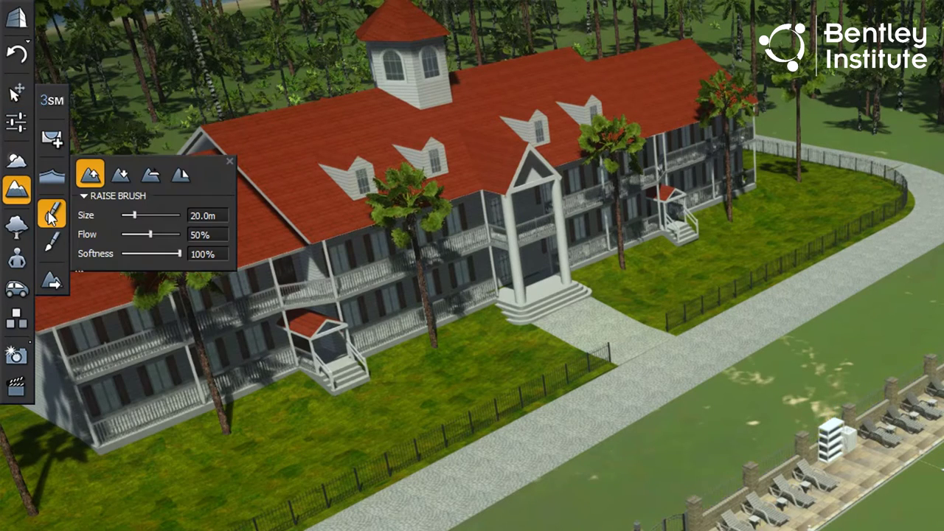
{"action": "left_click", "coordinate": [120, 174]}
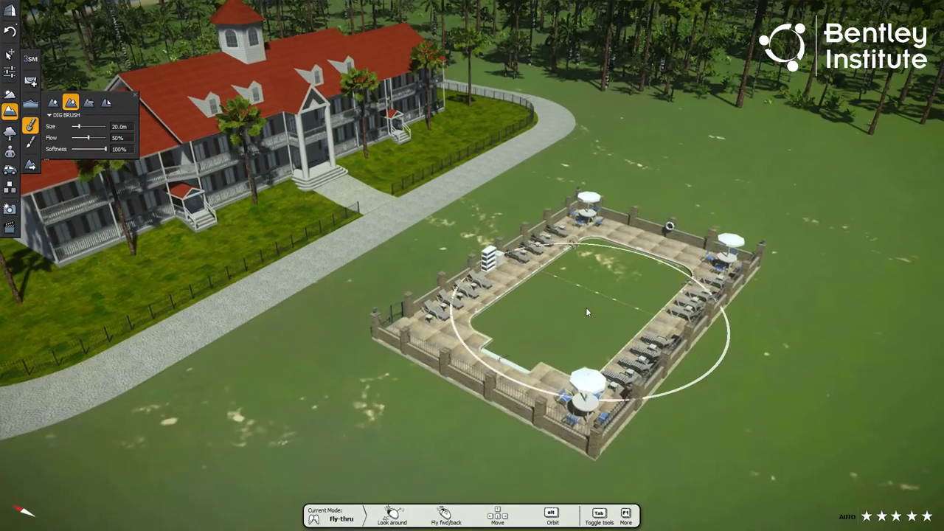
{"action": "scroll", "coordinate": [587, 310], "scroll_direction": "up", "scroll_amount": 4}
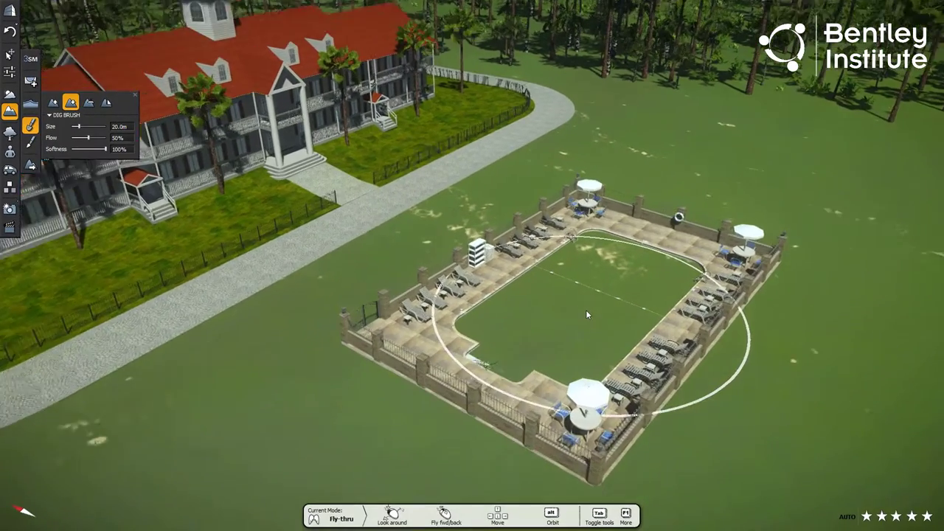
{"action": "scroll", "coordinate": [587, 313], "scroll_direction": "up", "scroll_amount": 3}
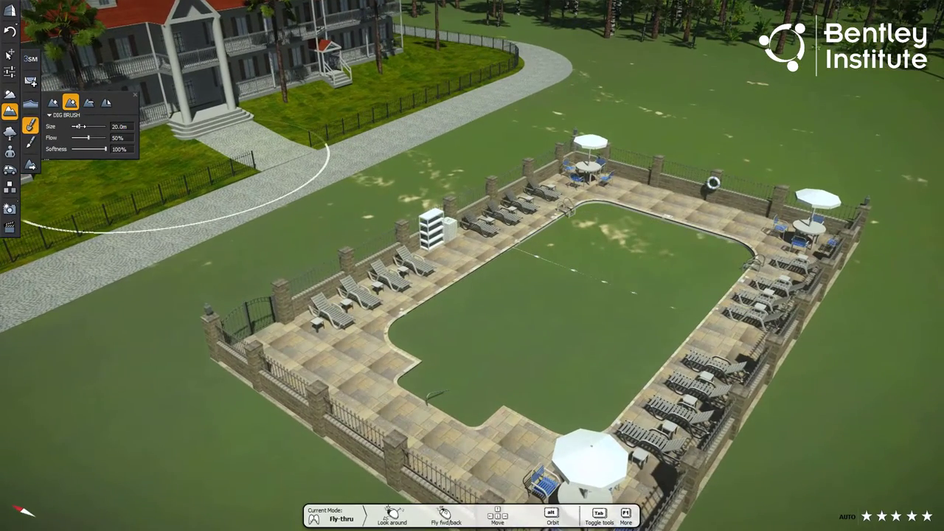
{"action": "left_click_drag", "start_coordinate": [79, 126], "coordinate": [75, 126]}
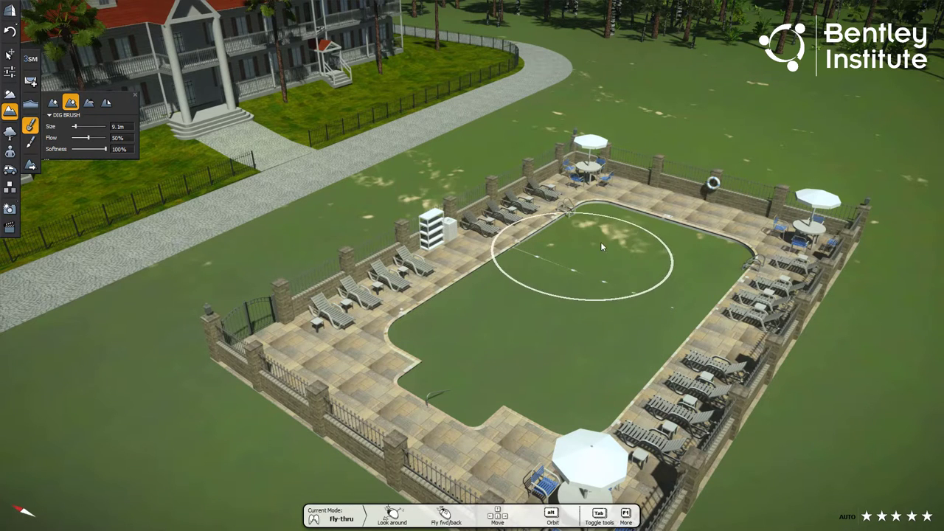
{"action": "mouse_move", "coordinate": [608, 230]}
{"action": "left_mouse_down"}
{"action": "mouse_move", "coordinate": [584, 255]}
{"action": "mouse_move", "coordinate": [601, 248]}
{"action": "mouse_move", "coordinate": [568, 271]}
{"action": "left_mouse_up"}
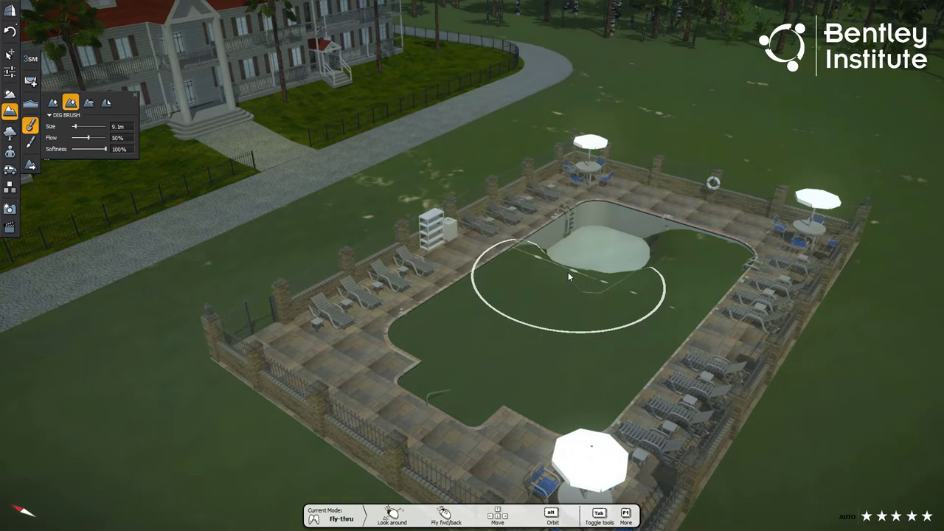
{"action": "mouse_move", "coordinate": [567, 274]}
{"action": "left_mouse_down"}
{"action": "mouse_move", "coordinate": [549, 283]}
{"action": "mouse_move", "coordinate": [555, 290]}
{"action": "mouse_move", "coordinate": [534, 280]}
{"action": "left_mouse_up"}
Clear most of the remaining terrain from the pool basin with a dig brush reduced to about 5.8 m
{"action": "left_click_drag", "start_coordinate": [76, 127], "coordinate": [73, 128]}
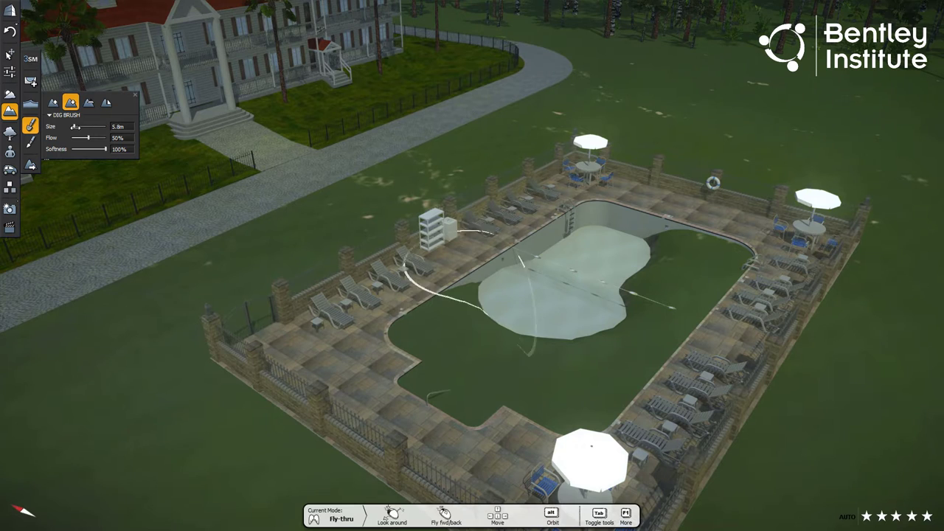
{"action": "mouse_move", "coordinate": [484, 323]}
{"action": "left_mouse_down"}
{"action": "mouse_move", "coordinate": [443, 331]}
{"action": "mouse_move", "coordinate": [456, 367]}
{"action": "mouse_move", "coordinate": [487, 373]}
{"action": "mouse_move", "coordinate": [558, 347]}
{"action": "mouse_move", "coordinate": [590, 321]}
{"action": "left_mouse_up"}
{"action": "mouse_move", "coordinate": [636, 294]}
{"action": "left_mouse_down"}
{"action": "mouse_move", "coordinate": [651, 250]}
{"action": "mouse_move", "coordinate": [679, 263]}
{"action": "mouse_move", "coordinate": [701, 250]}
{"action": "mouse_move", "coordinate": [650, 337]}
{"action": "mouse_move", "coordinate": [599, 388]}
{"action": "mouse_move", "coordinate": [546, 392]}
{"action": "mouse_move", "coordinate": [529, 384]}
{"action": "left_mouse_up"}
{"action": "right_click_drag", "start_coordinate": [530, 384], "coordinate": [737, 341], "text": "alt"}
{"action": "right_click_drag", "start_coordinate": [413, 194], "coordinate": [324, 244], "text": "alt"}
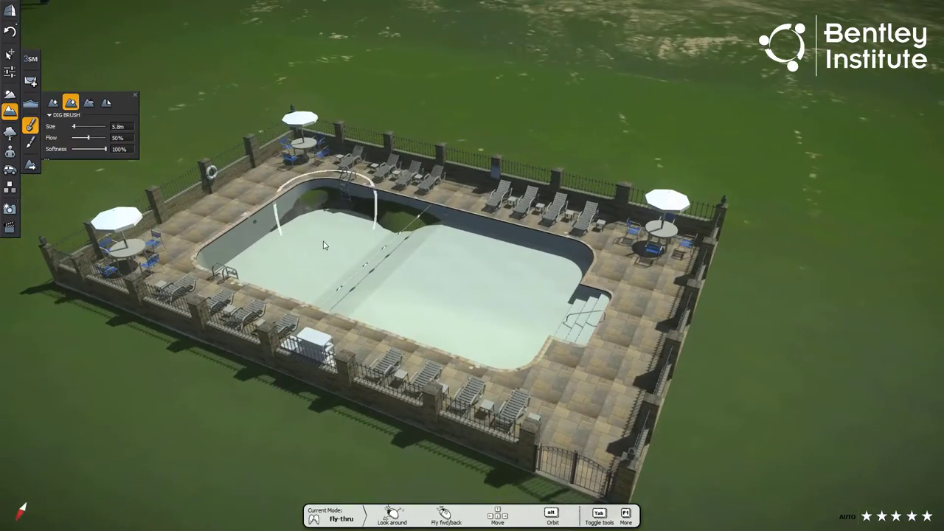
Dig away the last terrain along the pool's deep-end wall with the dig brush reduced to about 2.3 m
{"action": "left_click_drag", "start_coordinate": [74, 126], "coordinate": [72, 126]}
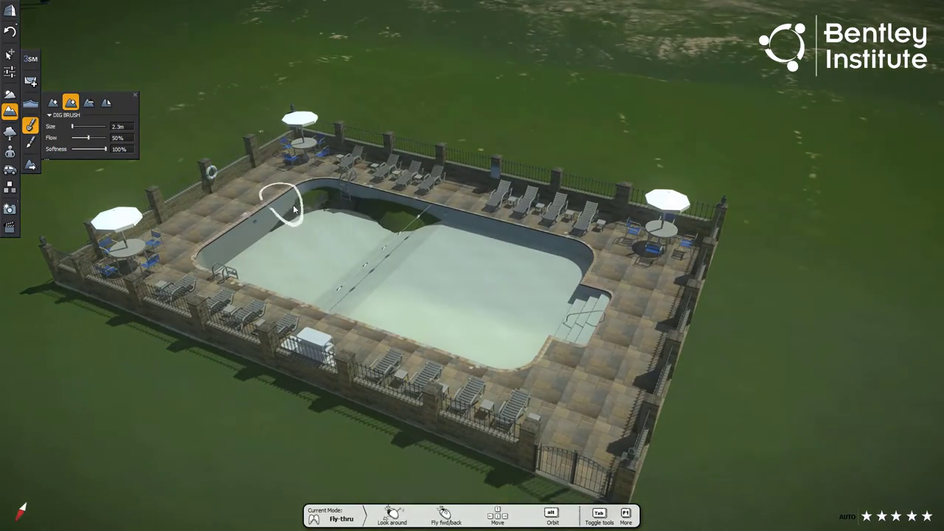
{"action": "scroll", "coordinate": [371, 217], "scroll_direction": "up", "scroll_amount": 3}
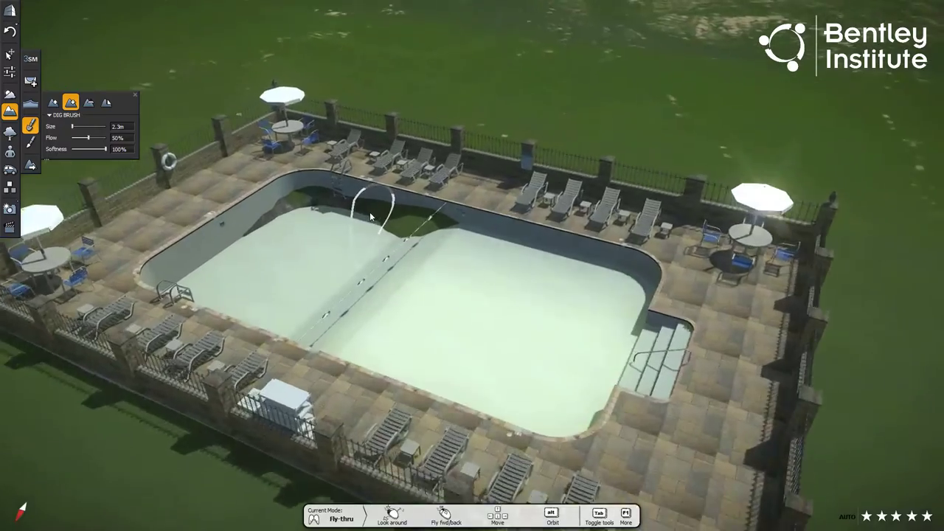
{"action": "scroll", "coordinate": [371, 216], "scroll_direction": "up", "scroll_amount": 4}
{"action": "mouse_move", "coordinate": [521, 224]}
{"action": "left_mouse_down"}
{"action": "mouse_move", "coordinate": [384, 197]}
{"action": "mouse_move", "coordinate": [520, 221]}
{"action": "mouse_move", "coordinate": [426, 225]}
{"action": "mouse_move", "coordinate": [320, 184]}
{"action": "mouse_move", "coordinate": [253, 177]}
{"action": "mouse_move", "coordinate": [193, 191]}
{"action": "mouse_move", "coordinate": [286, 200]}
{"action": "mouse_move", "coordinate": [179, 220]}
{"action": "mouse_move", "coordinate": [108, 250]}
{"action": "mouse_move", "coordinate": [327, 241]}
{"action": "left_mouse_up"}
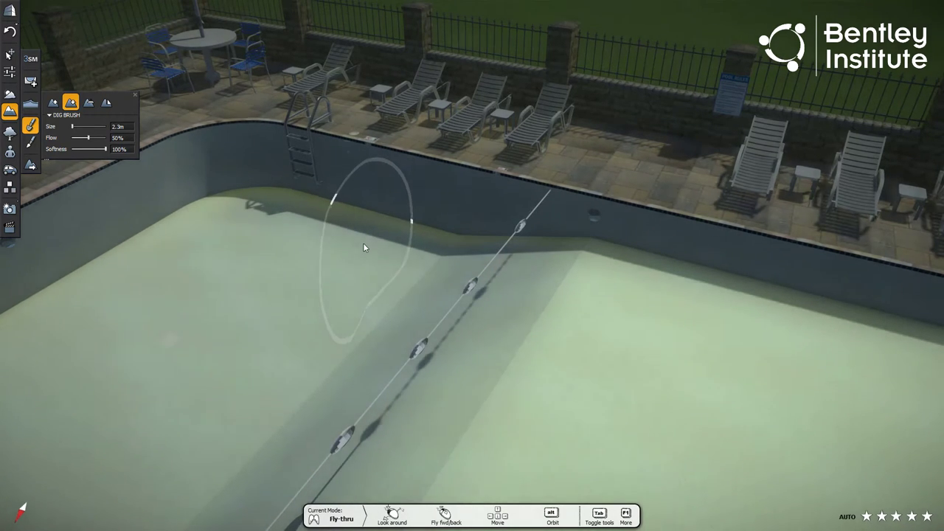
{"action": "scroll", "coordinate": [363, 244], "scroll_direction": "down", "scroll_amount": 10}
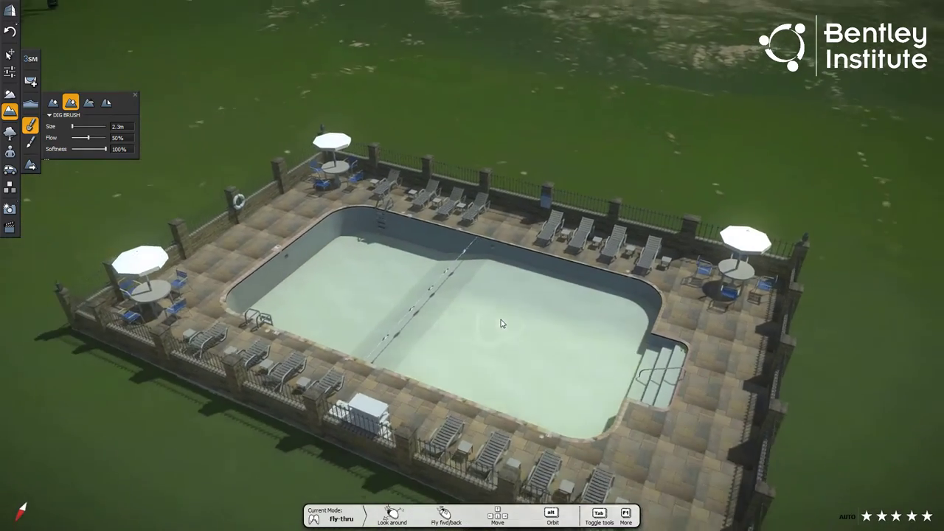
{"action": "scroll", "coordinate": [502, 323], "scroll_direction": "down", "scroll_amount": 3}
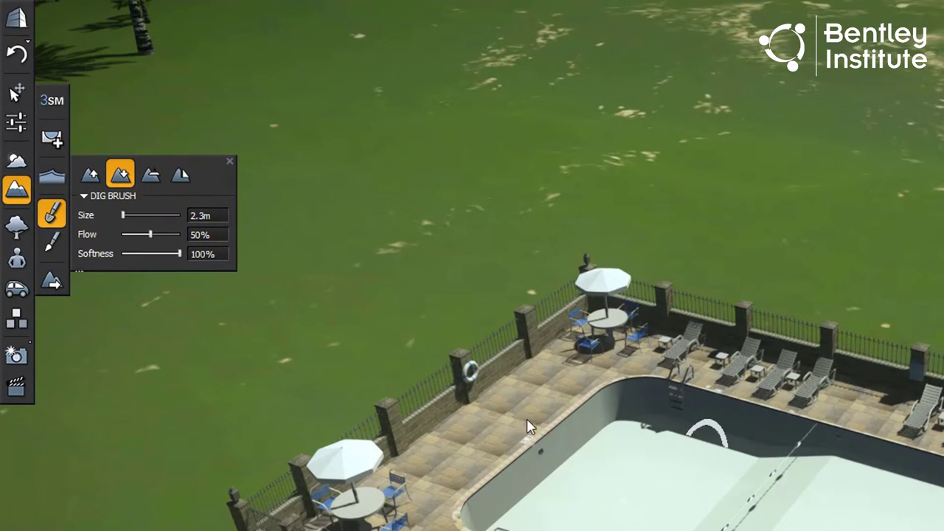
Add a Pool Water body and place it over the deep half of the pool
{"action": "left_click", "coordinate": [53, 140]}
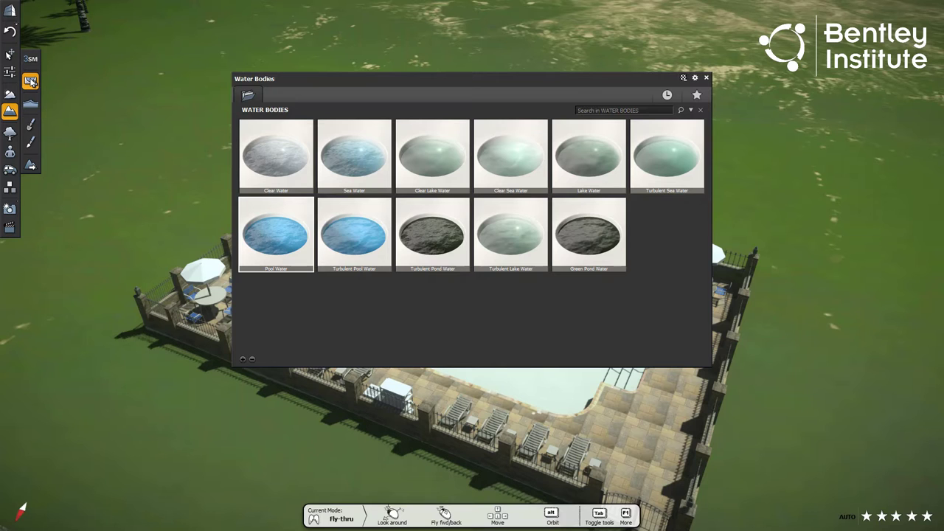
{"action": "left_click", "coordinate": [273, 232]}
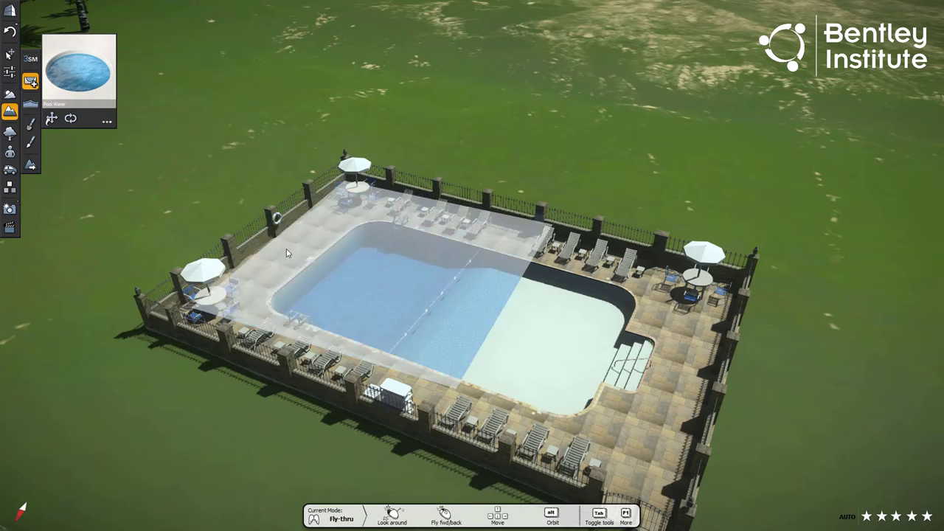
{"action": "left_click", "coordinate": [397, 278]}
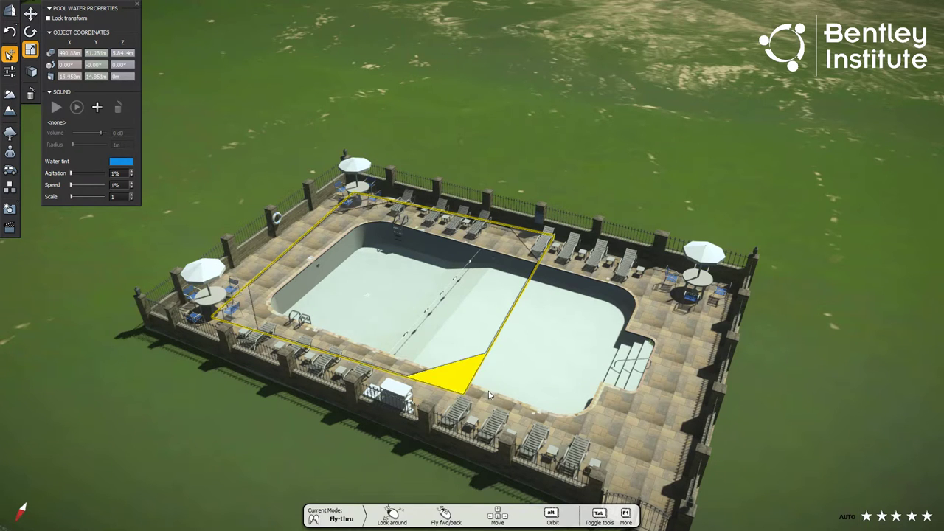
Resize the pool water to about 22 by 13 m so its outline surrounds the whole basin and stays within the fence
{"action": "left_click_drag", "start_coordinate": [489, 396], "coordinate": [639, 462]}
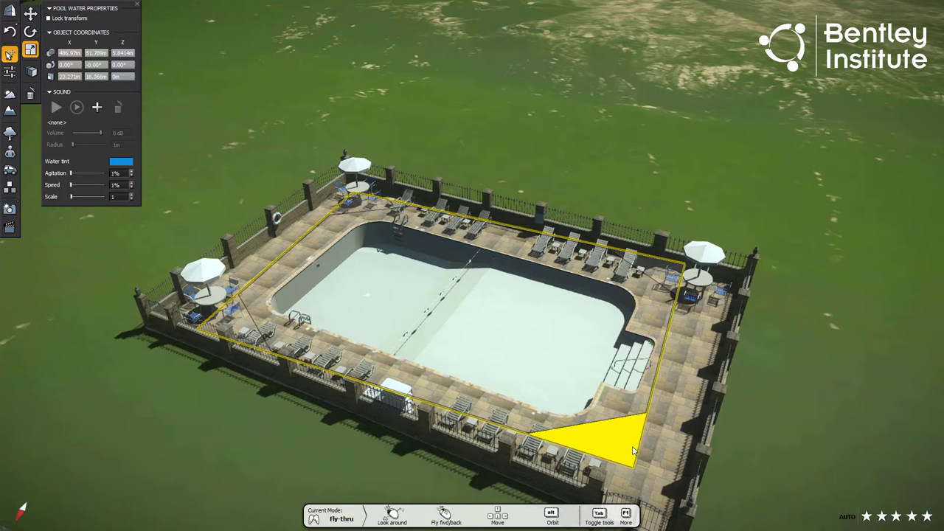
{"action": "left_click_drag", "start_coordinate": [661, 269], "coordinate": [659, 284]}
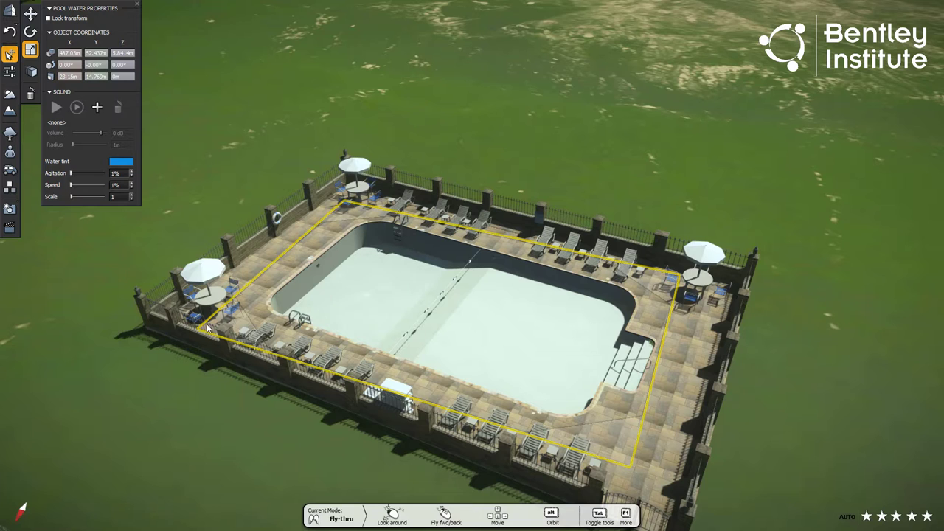
{"action": "left_click_drag", "start_coordinate": [223, 326], "coordinate": [238, 322]}
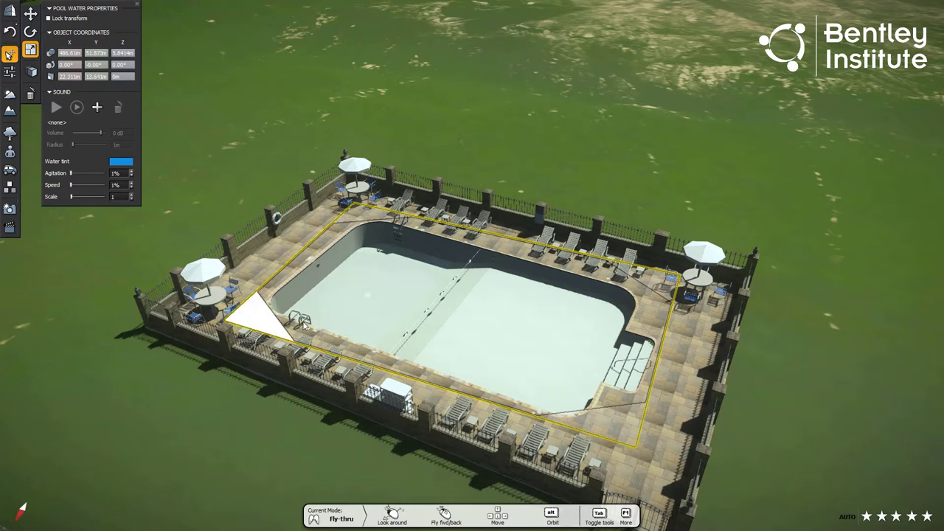
{"action": "left_click_drag", "start_coordinate": [661, 274], "coordinate": [647, 284]}
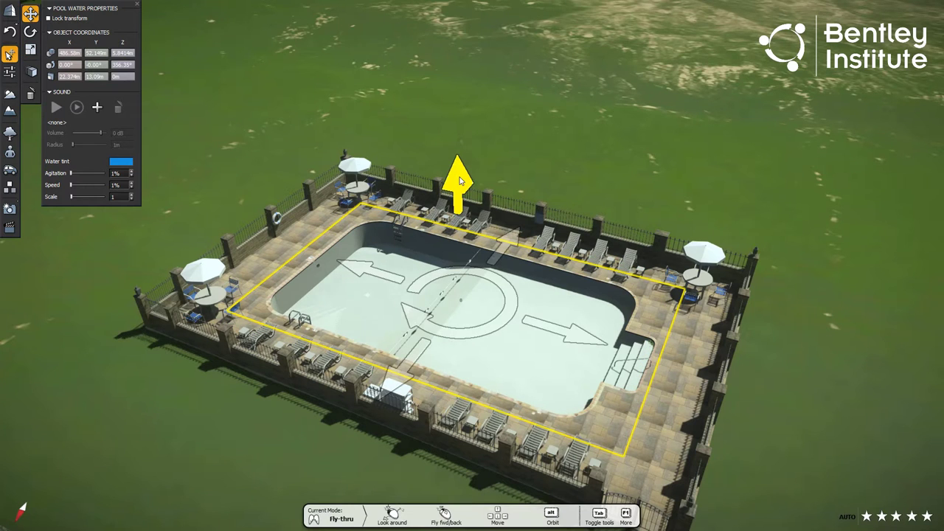
Raise the pool water to an elevation of about 7.47 m and rotate it about its vertical axis to about 355.6°
{"action": "left_click_drag", "start_coordinate": [459, 181], "coordinate": [458, 162]}
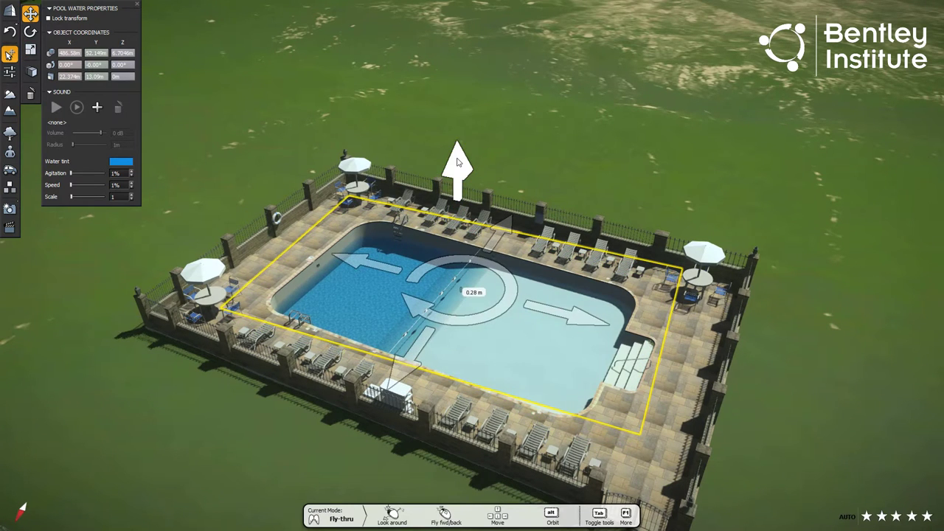
{"action": "scroll", "coordinate": [502, 322], "scroll_direction": "up", "scroll_amount": 5}
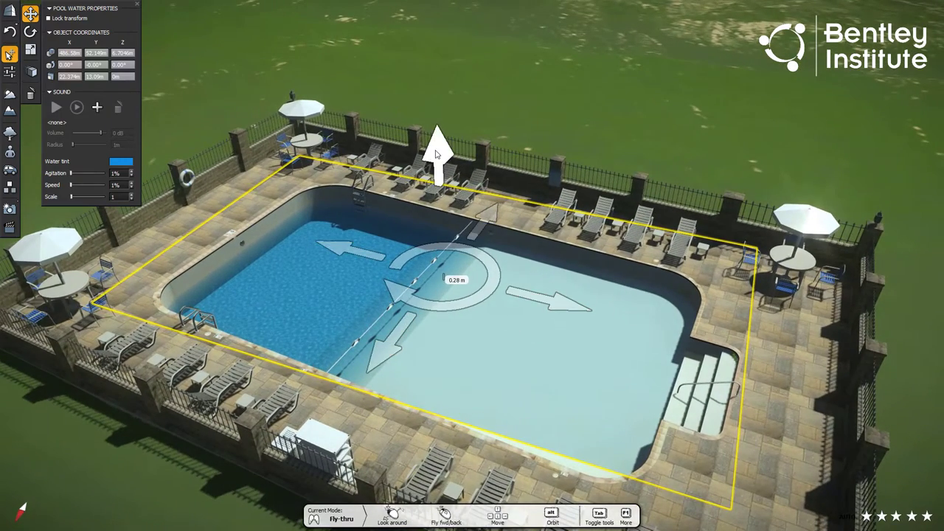
{"action": "left_click_drag", "start_coordinate": [436, 153], "coordinate": [437, 149]}
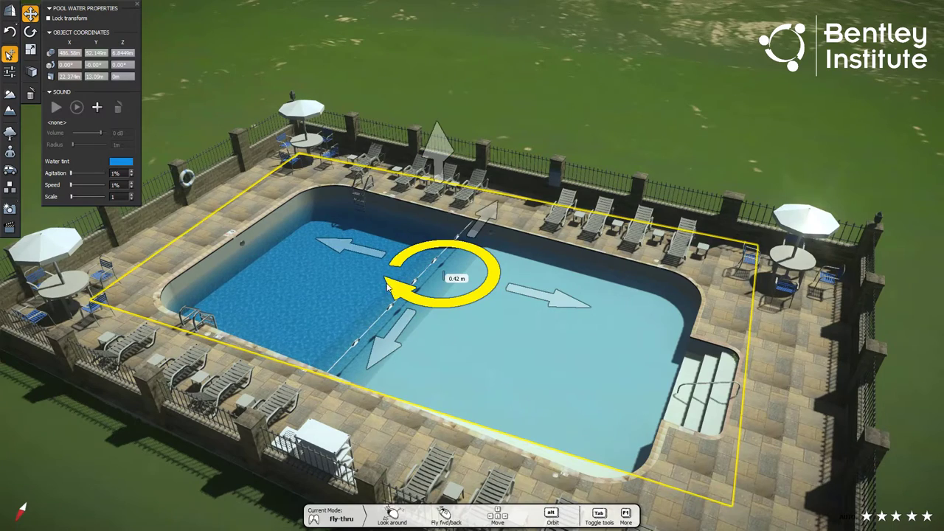
{"action": "left_click_drag", "start_coordinate": [388, 286], "coordinate": [385, 280]}
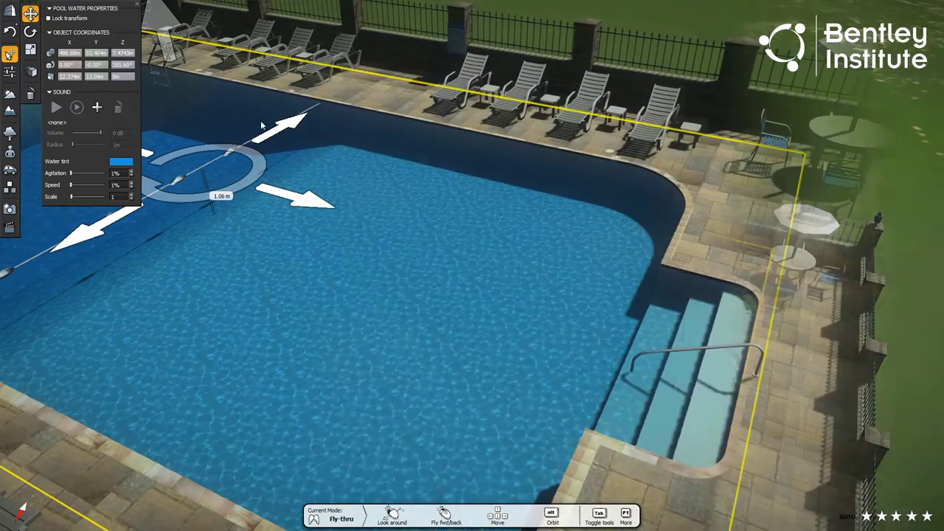
Lower the pool water to an elevation of about 7.38 m, just below the pool rim, and lock its transform
{"action": "left_click_drag", "start_coordinate": [155, 16], "coordinate": [149, 22]}
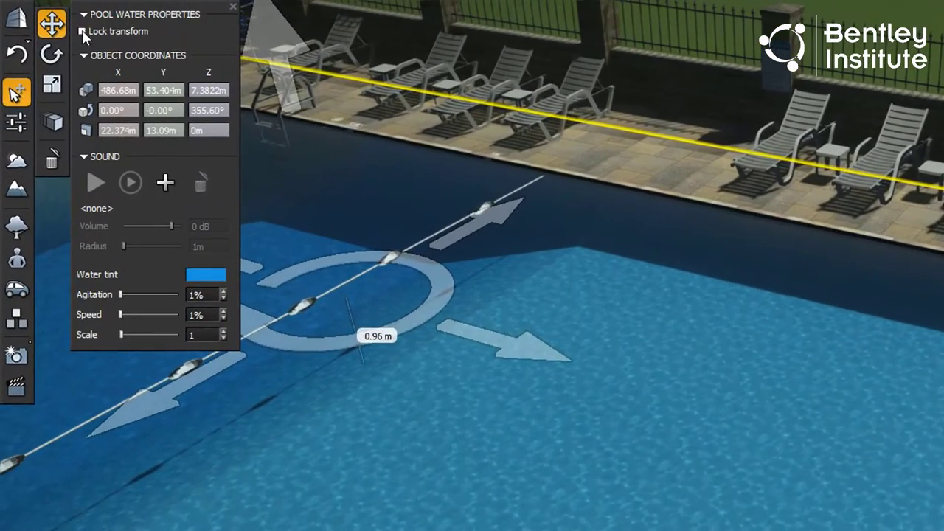
{"action": "left_click", "coordinate": [49, 17]}
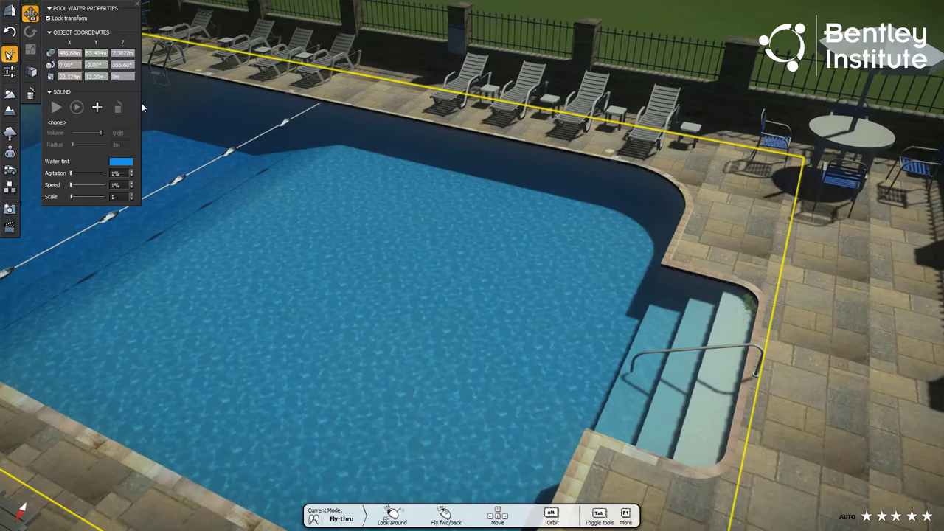
{"action": "left_click", "coordinate": [138, 6]}
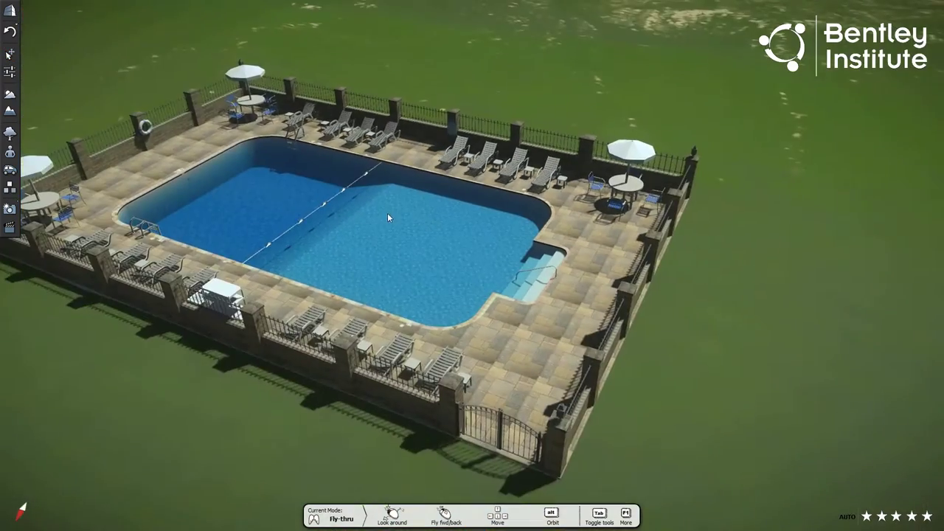
Unlock the model containing the paver path beside the pool and set its Z coordinate to 15.74 m
{"action": "left_click_drag", "start_coordinate": [387, 212], "coordinate": [416, 226]}
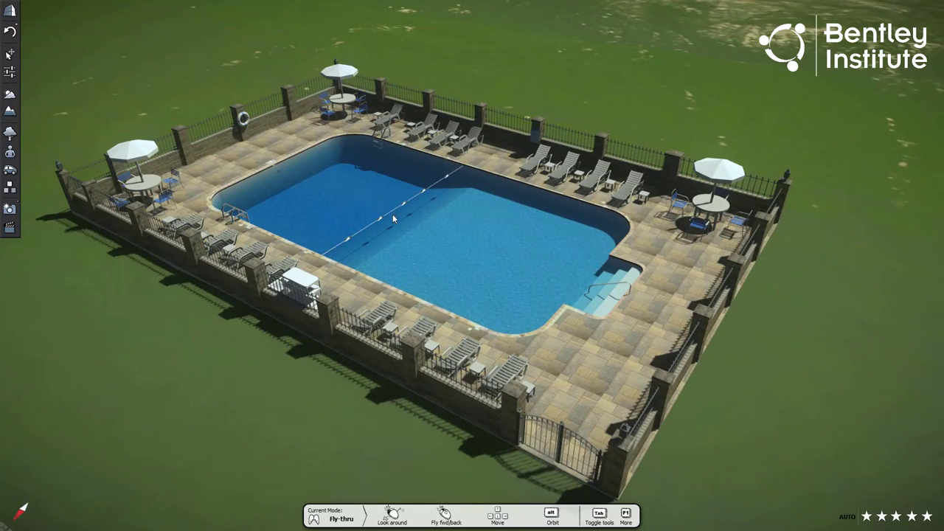
{"action": "left_click_drag", "start_coordinate": [392, 214], "coordinate": [409, 207]}
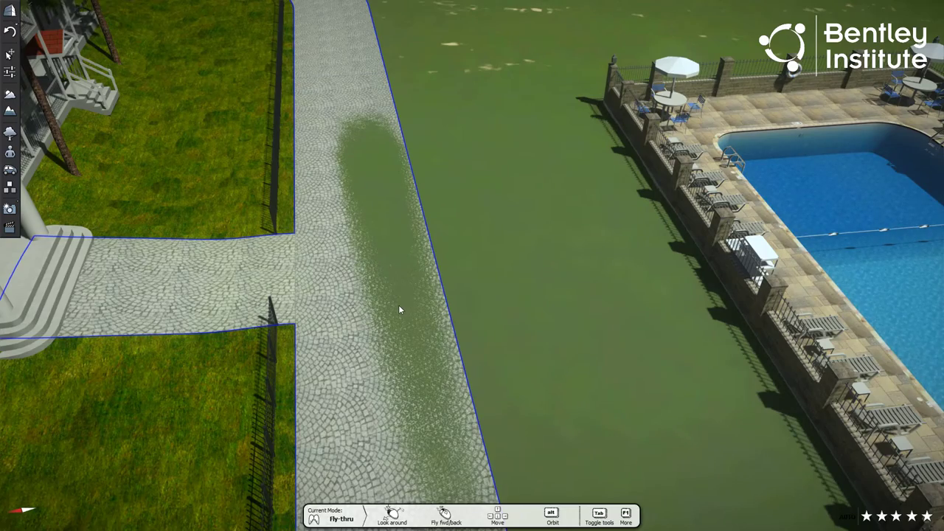
{"action": "scroll", "coordinate": [399, 309], "scroll_direction": "up", "scroll_amount": 6}
{"action": "scroll", "coordinate": [449, 291], "scroll_direction": "up", "scroll_amount": 5}
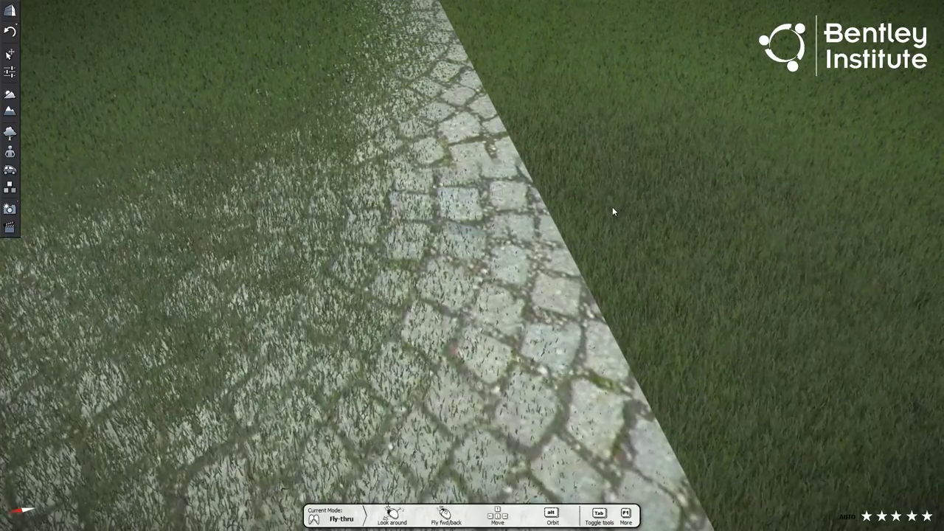
{"action": "left_click", "coordinate": [516, 261]}
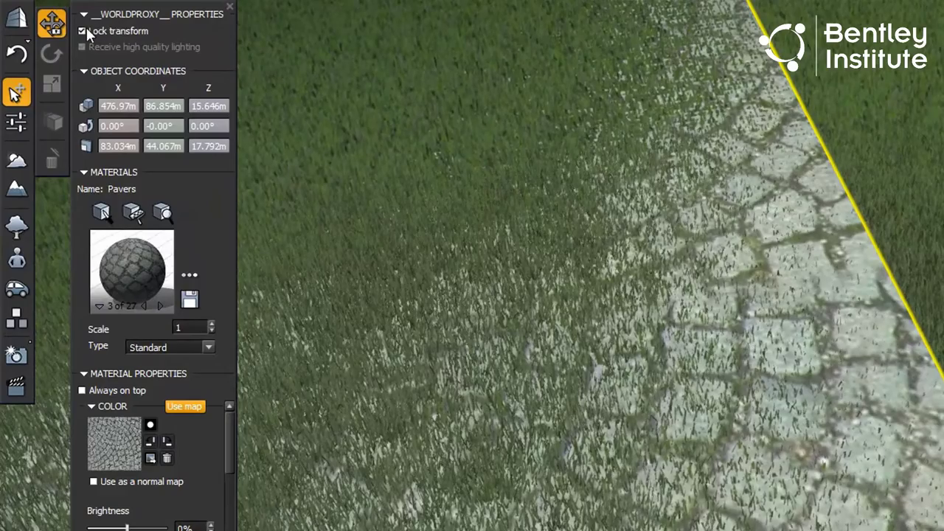
{"action": "left_click", "coordinate": [78, 29]}
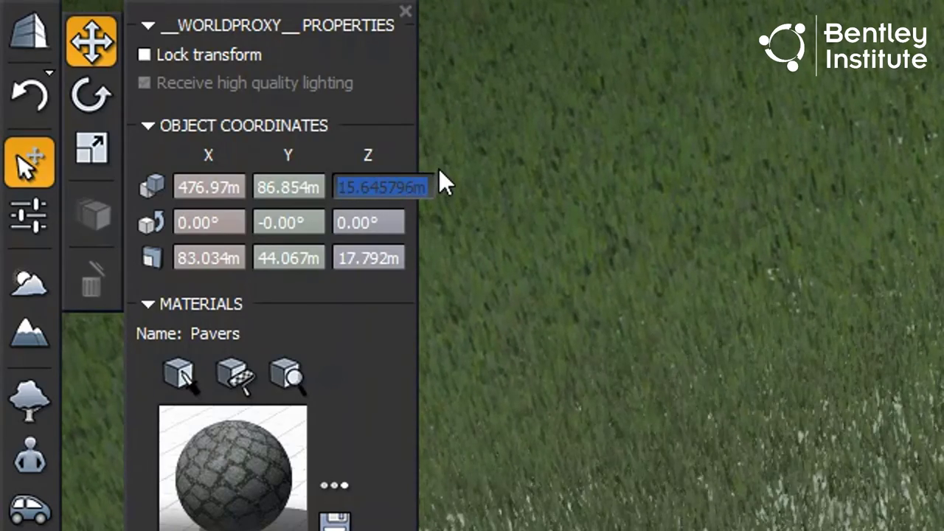
{"action": "type", "text": "15.74"}
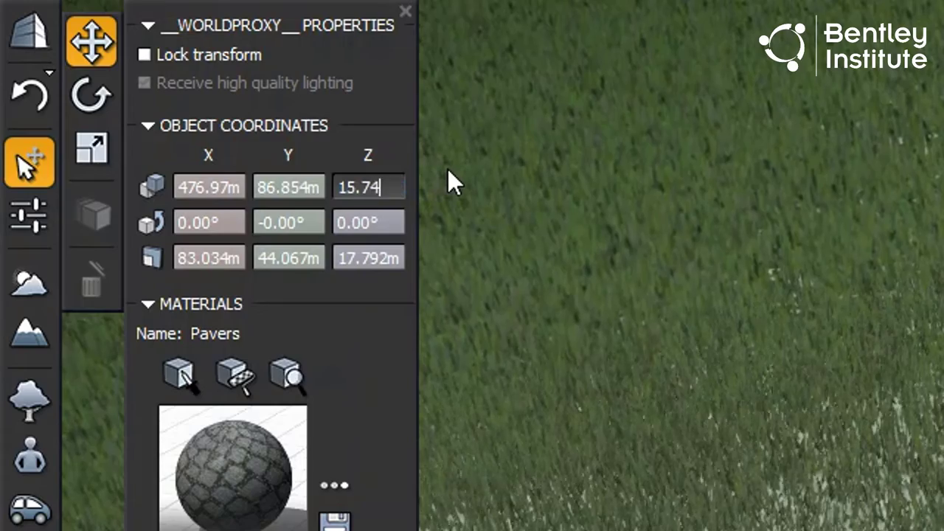
{"action": "key", "text": "Return"}
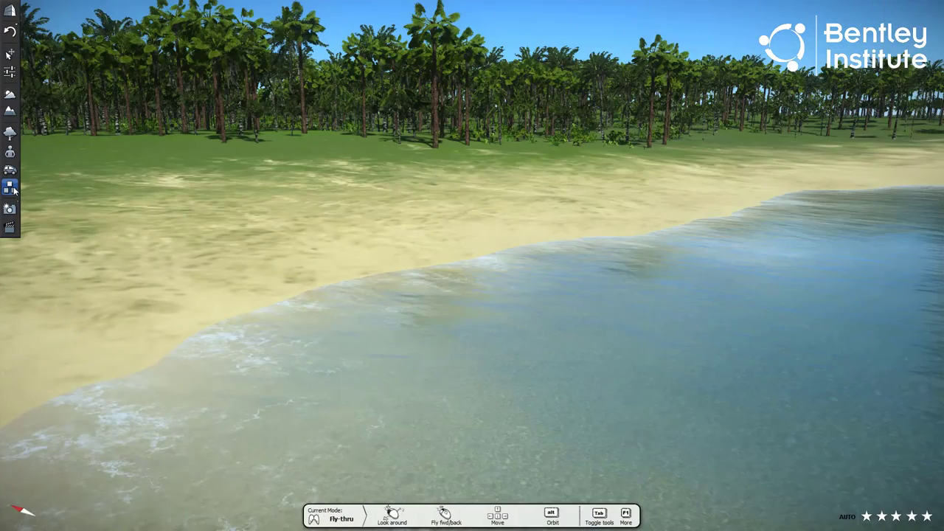
Load Old_Dock_Extended_NP.vob from the Amenities folder and place it in the shallow water along the beach
{"action": "left_click", "coordinate": [10, 188]}
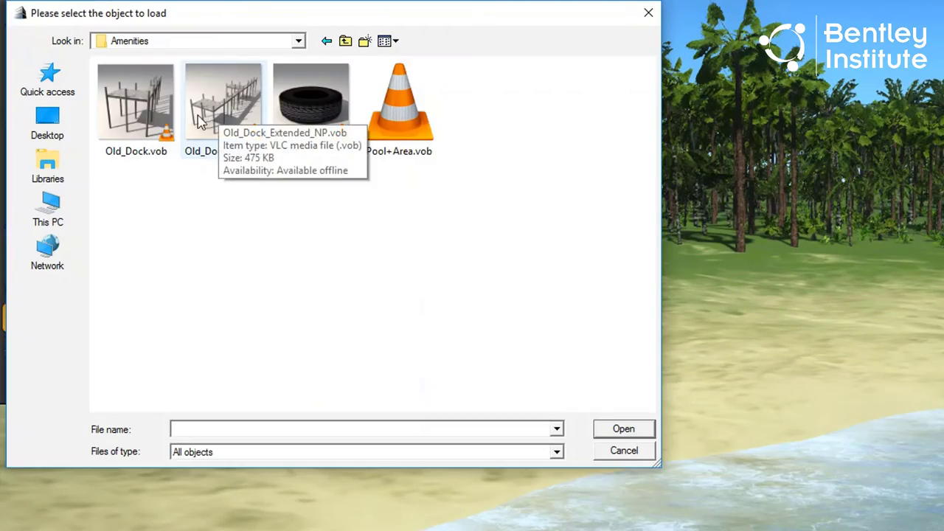
{"action": "left_click", "coordinate": [214, 111]}
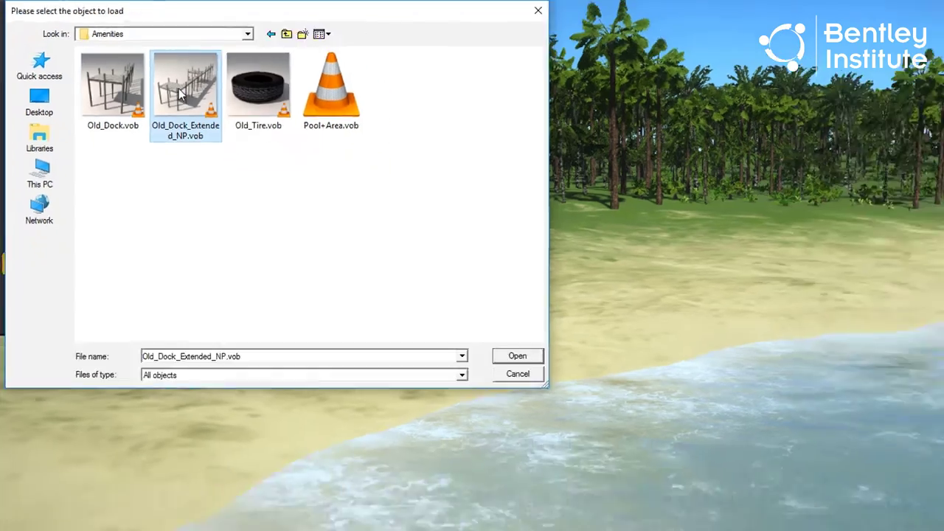
{"action": "double_click", "coordinate": [214, 111]}
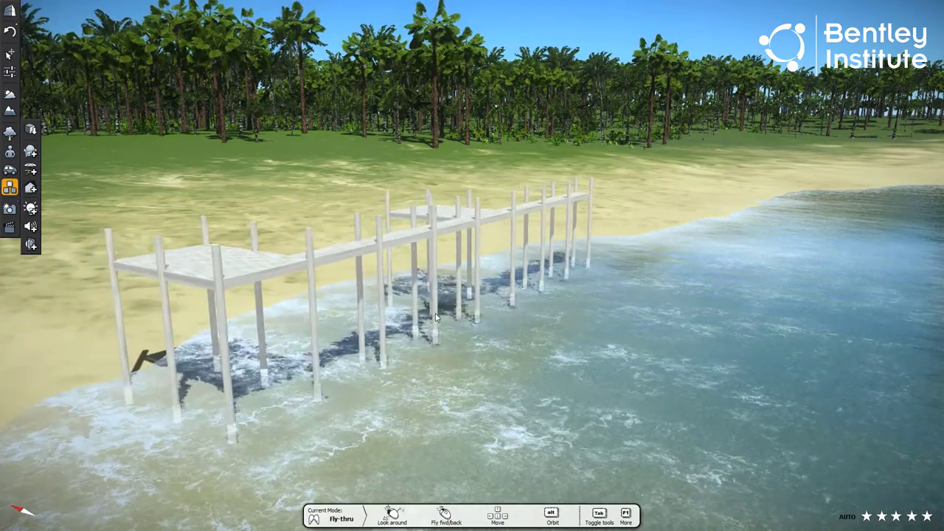
{"action": "left_click", "coordinate": [406, 331]}
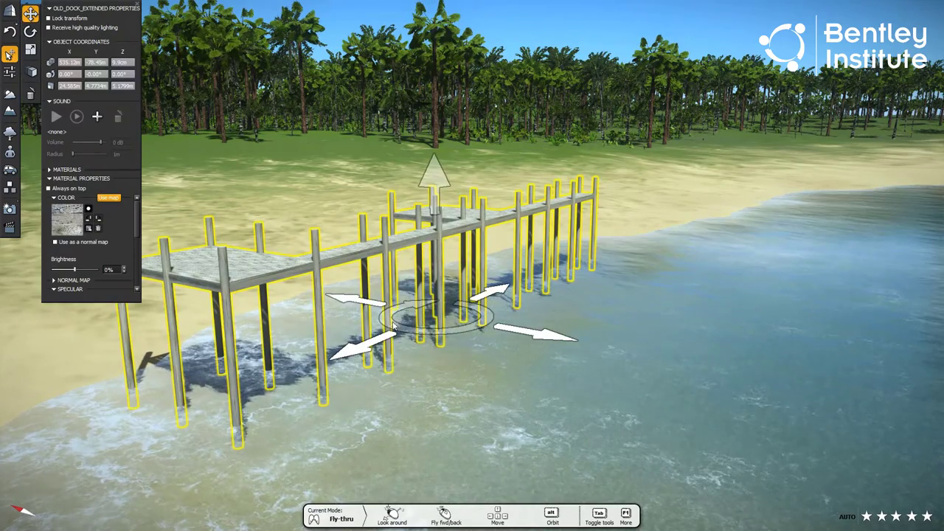
Rotate the dock to about 93.9° and move it to about X 537.8 m, Y -81.3 m and Z -2.8 m
{"action": "left_click_drag", "start_coordinate": [402, 335], "coordinate": [295, 268]}
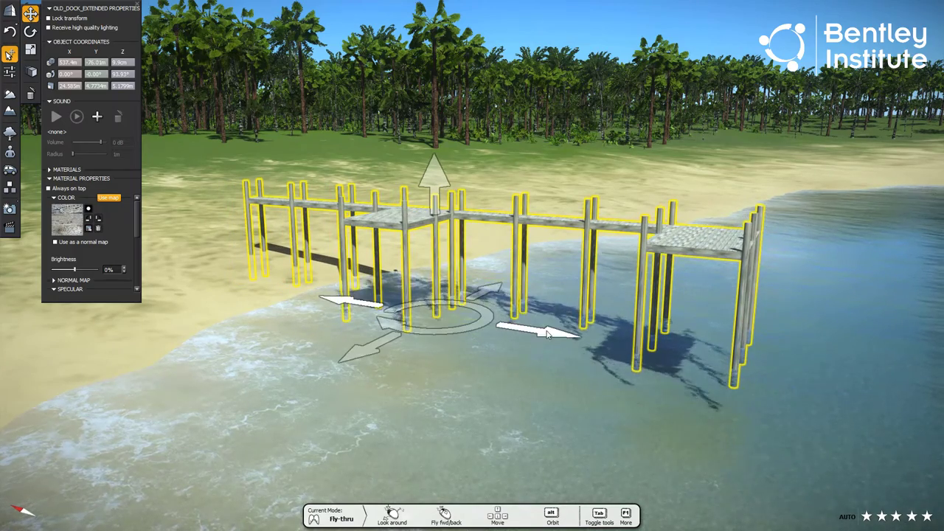
{"action": "left_click_drag", "start_coordinate": [549, 333], "coordinate": [677, 366]}
{"action": "left_click_drag", "start_coordinate": [555, 226], "coordinate": [554, 269]}
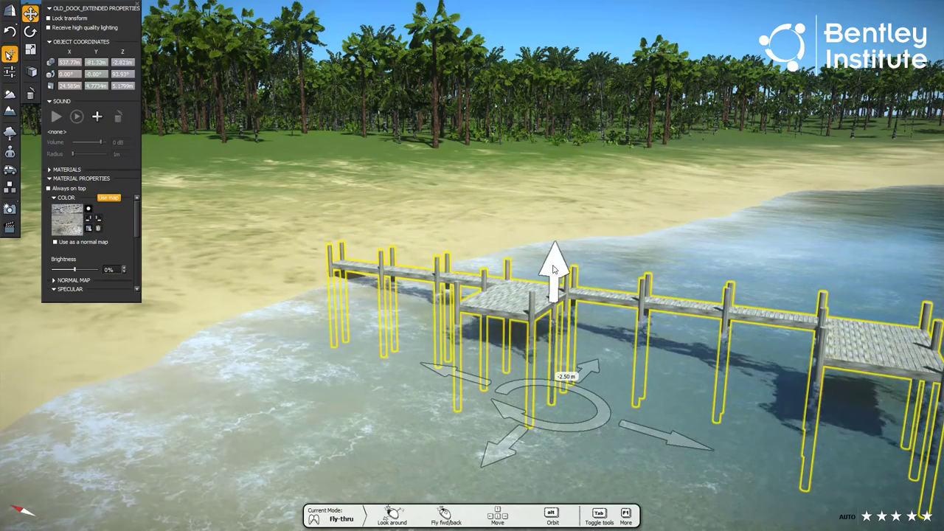
Lock the transform of the extended dock in its lowered position
{"action": "key", "text": "Right"}
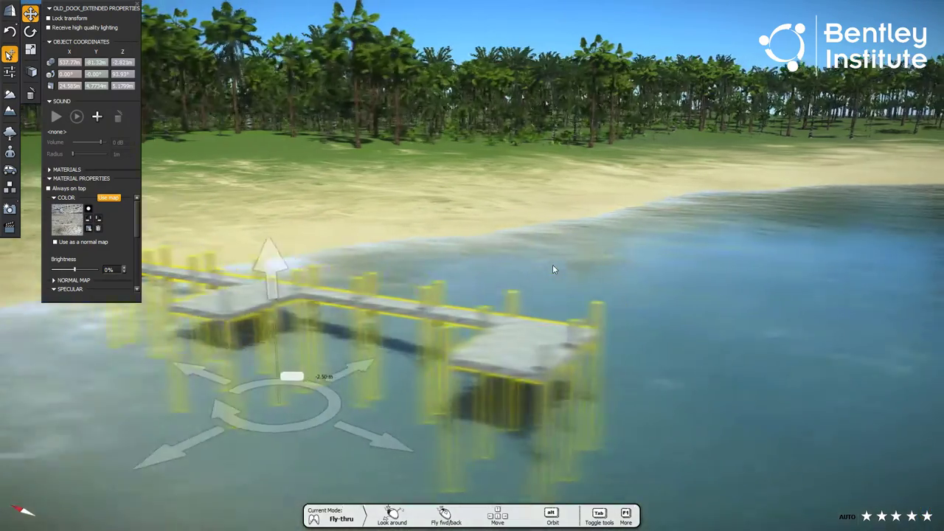
{"action": "right_click_drag", "start_coordinate": [554, 269], "coordinate": [384, 262], "text": "alt"}
{"action": "left_click_drag", "start_coordinate": [470, 265], "coordinate": [546, 349], "text": "alt"}
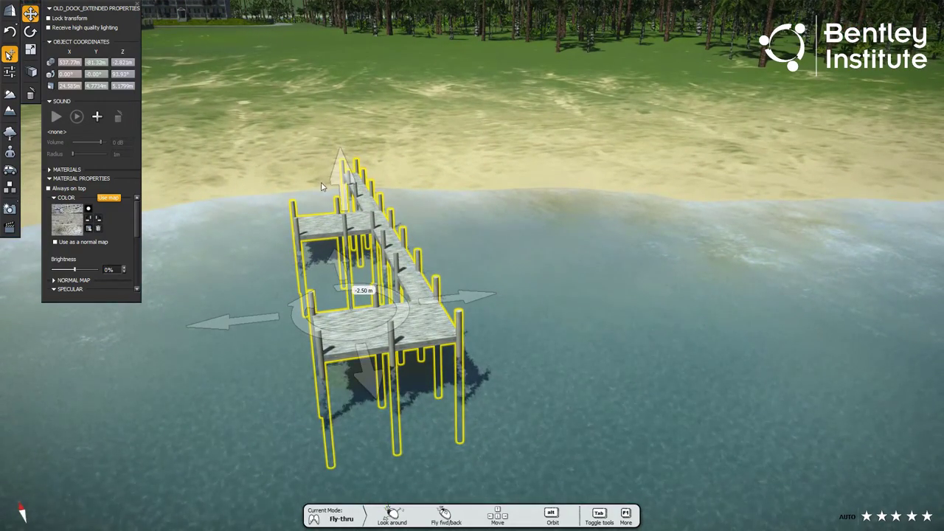
{"action": "left_click", "coordinate": [49, 19]}
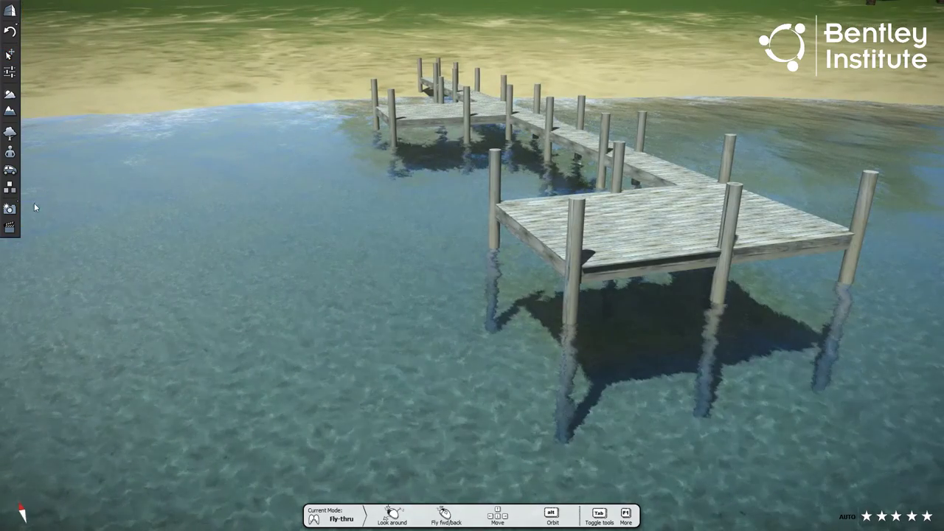
Place a Motor Boat from the Boats category in the water and position it beside the dock's outer platform
{"action": "left_click", "coordinate": [10, 170]}
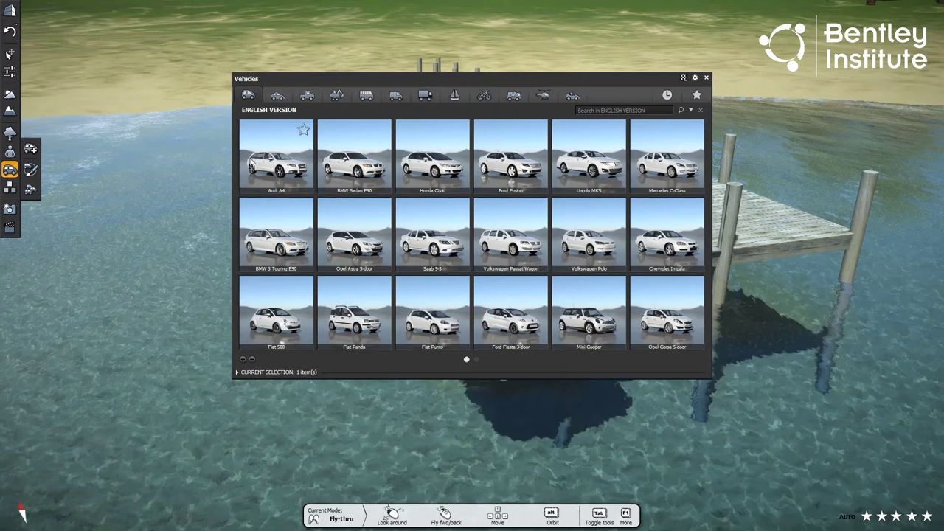
{"action": "left_click", "coordinate": [453, 96]}
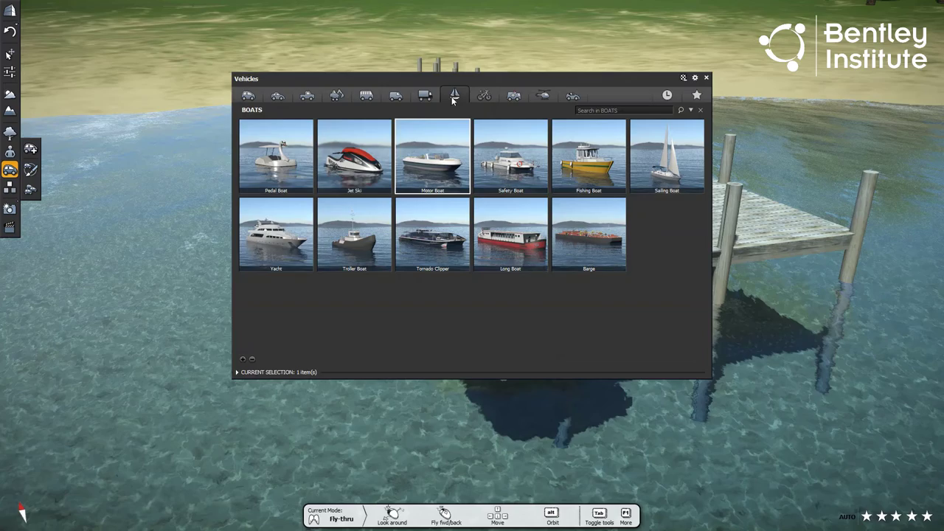
{"action": "left_click", "coordinate": [432, 173]}
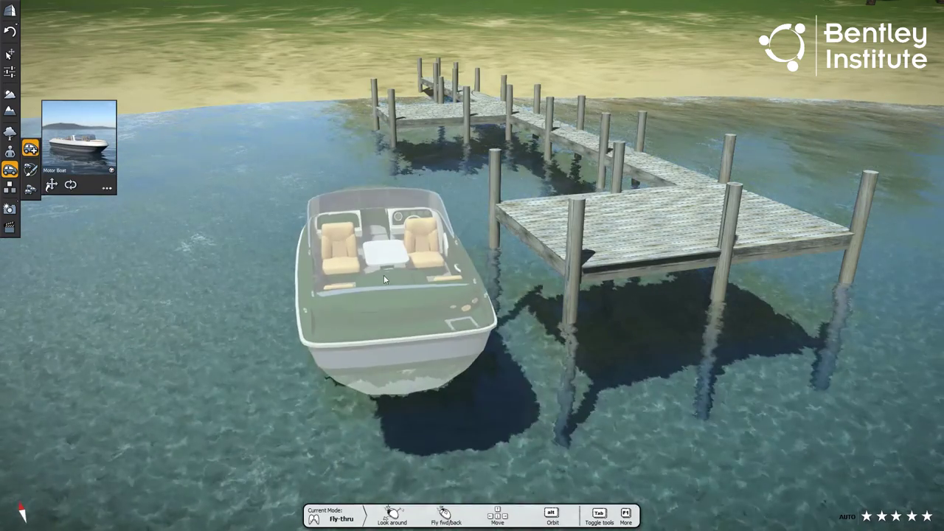
{"action": "left_click", "coordinate": [386, 280]}
{"action": "left_click_drag", "start_coordinate": [346, 330], "coordinate": [88, 262]}
{"action": "left_click_drag", "start_coordinate": [492, 278], "coordinate": [534, 285]}
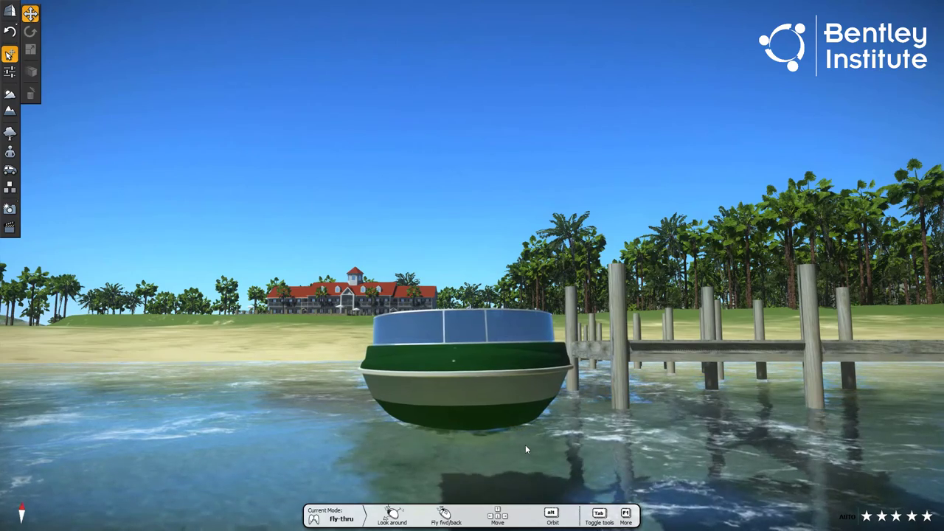
Dig out the seabed around the dock and motor boat with the Dig brush at size 11.7 m, flow 50% and softness 100%
{"action": "key", "text": "Page_Down"}
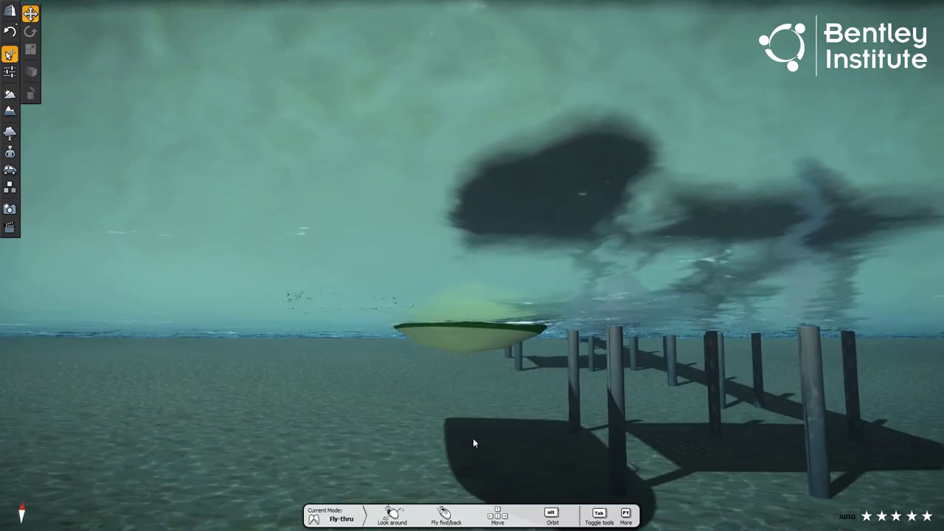
{"action": "key", "text": "alt"}
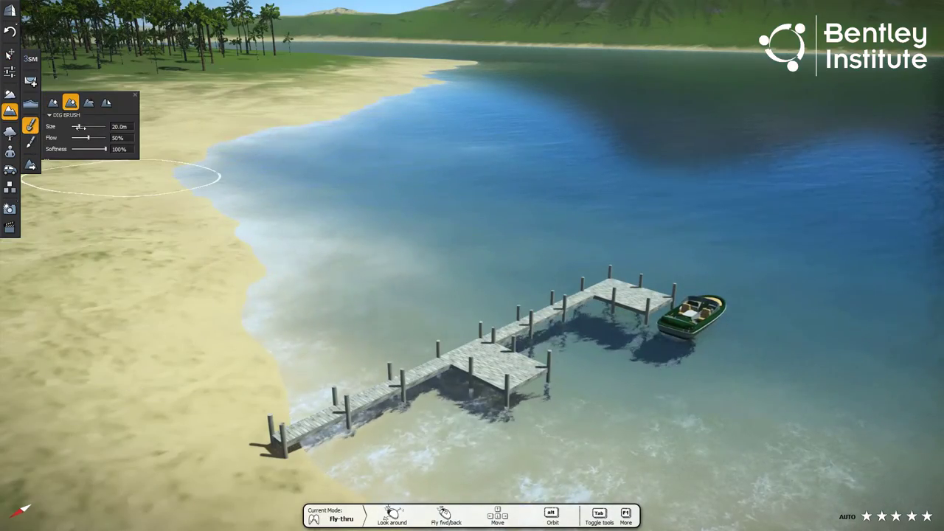
{"action": "left_click_drag", "start_coordinate": [79, 126], "coordinate": [76, 126]}
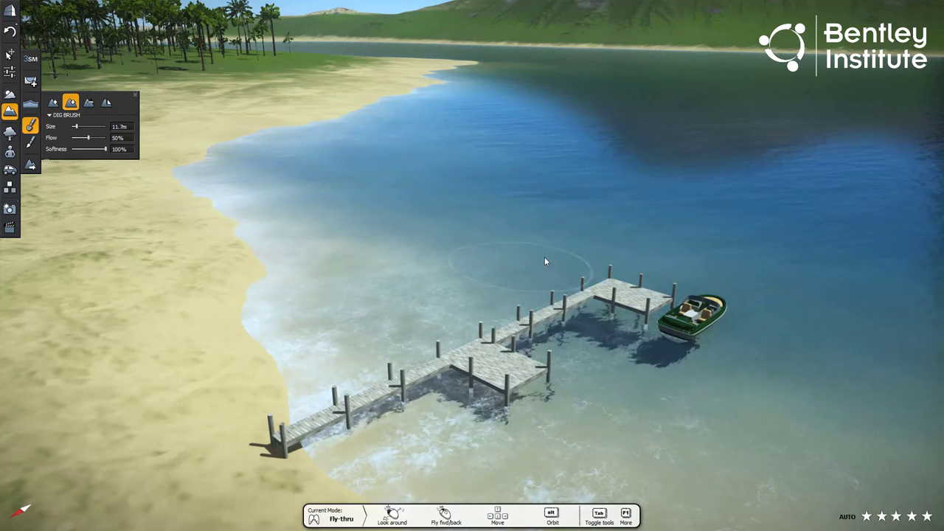
{"action": "mouse_move", "coordinate": [550, 284]}
{"action": "left_mouse_down"}
{"action": "mouse_move", "coordinate": [558, 298]}
{"action": "mouse_move", "coordinate": [391, 405]}
{"action": "left_mouse_up"}
{"action": "mouse_move", "coordinate": [652, 314]}
{"action": "left_mouse_down"}
{"action": "mouse_move", "coordinate": [488, 442]}
{"action": "mouse_move", "coordinate": [787, 241]}
{"action": "mouse_move", "coordinate": [710, 264]}
{"action": "mouse_move", "coordinate": [675, 225]}
{"action": "mouse_move", "coordinate": [561, 266]}
{"action": "left_mouse_up"}
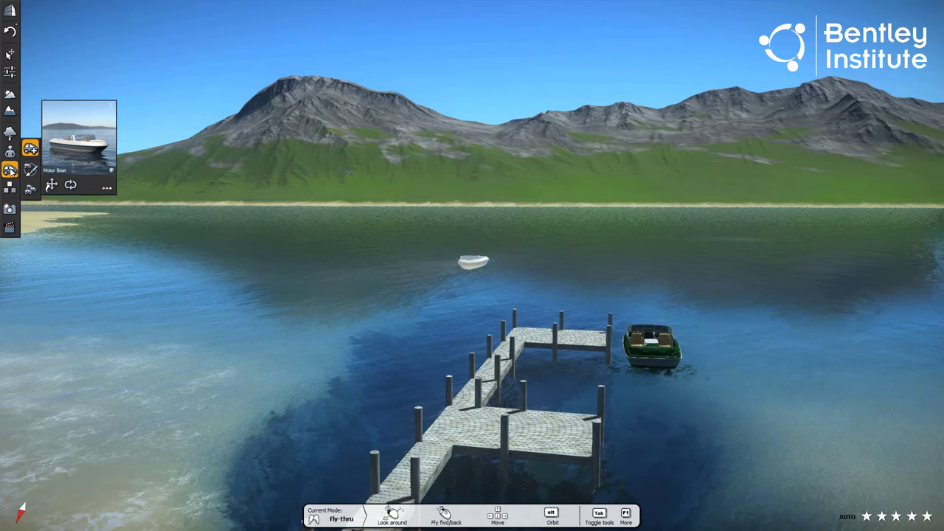
Place a Sailing Boat alongside the dock's walkway, opposite the motor boat, and examine its hull clearance above the dug-out seabed
{"action": "left_click", "coordinate": [105, 188]}
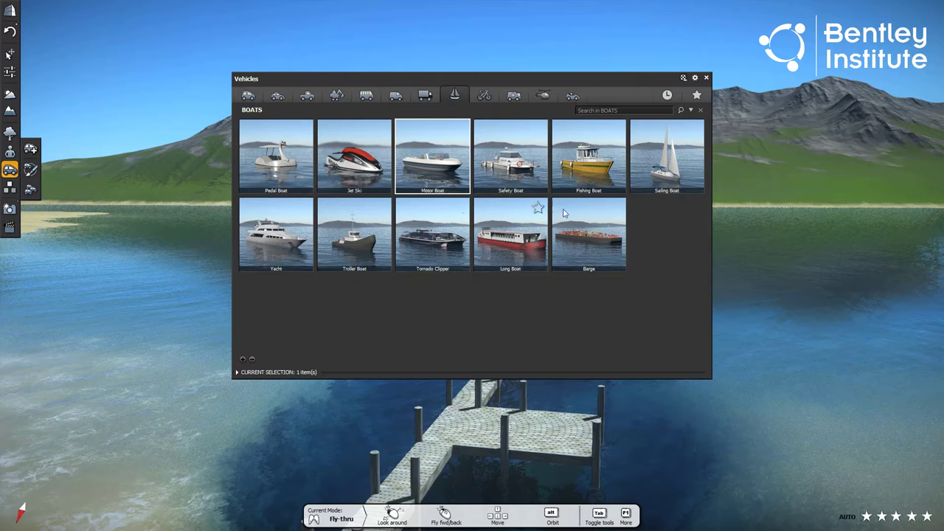
{"action": "left_click", "coordinate": [653, 174]}
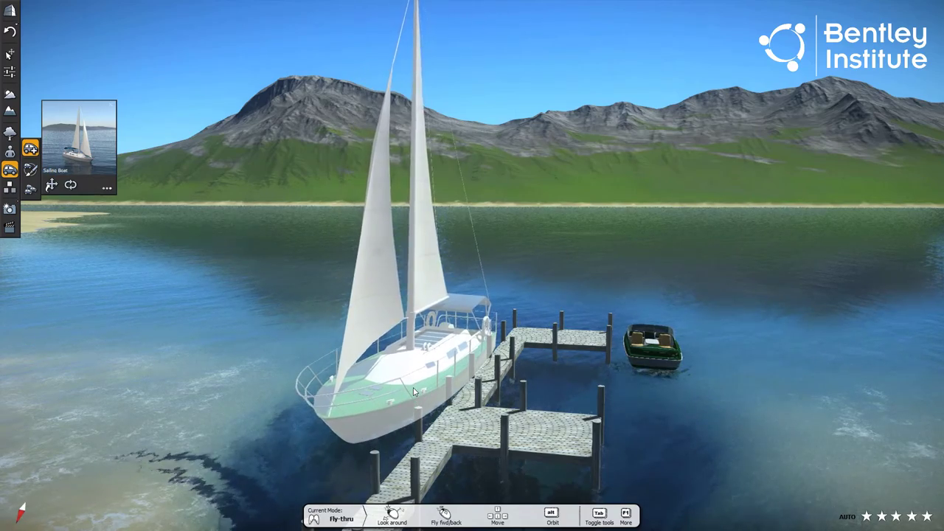
{"action": "left_click", "coordinate": [414, 390]}
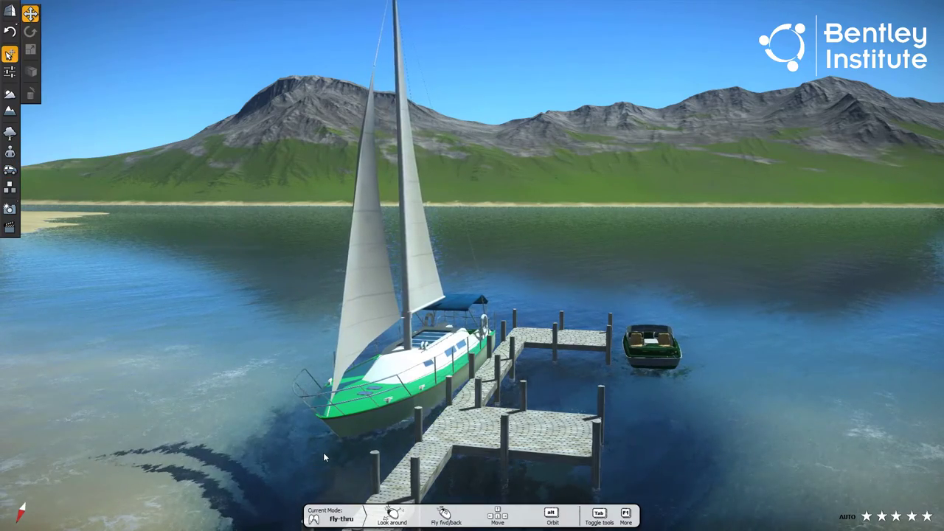
{"action": "scroll", "coordinate": [326, 457], "scroll_direction": "up", "scroll_amount": 3}
{"action": "scroll", "coordinate": [330, 462], "scroll_direction": "up", "scroll_amount": 5}
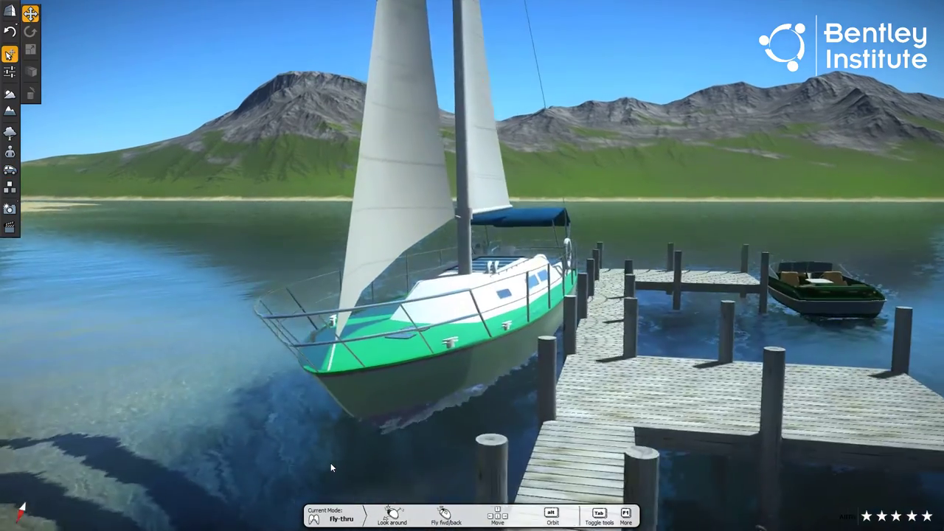
{"action": "scroll", "coordinate": [341, 468], "scroll_direction": "up", "scroll_amount": 5}
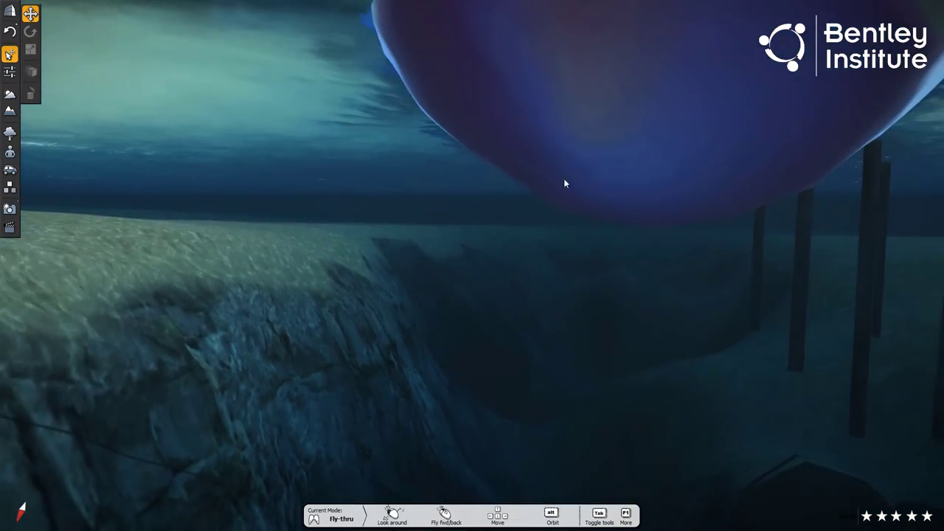
{"action": "left_click", "coordinate": [576, 164]}
{"action": "scroll", "coordinate": [566, 386], "scroll_direction": "down", "scroll_amount": 5}
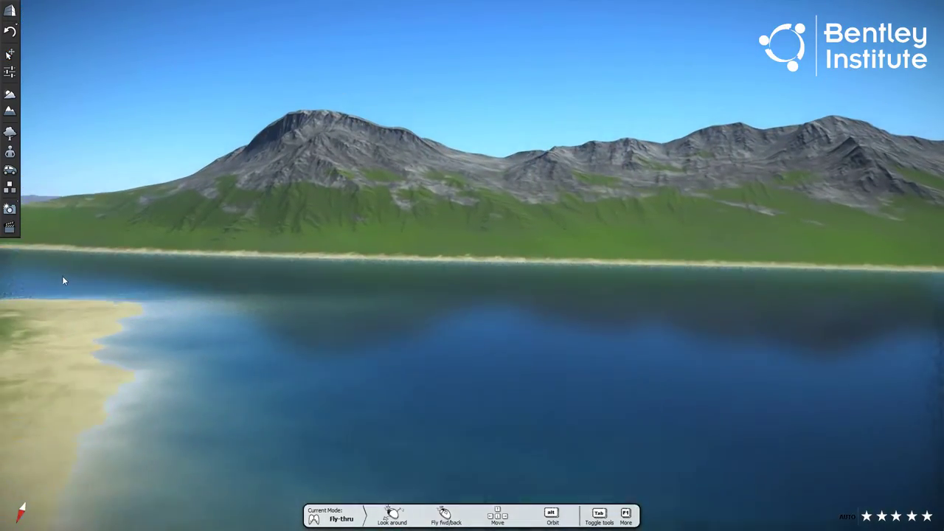
Place a second Sailing Boat in the open water off the beach
{"action": "key", "text": "Page_Up"}
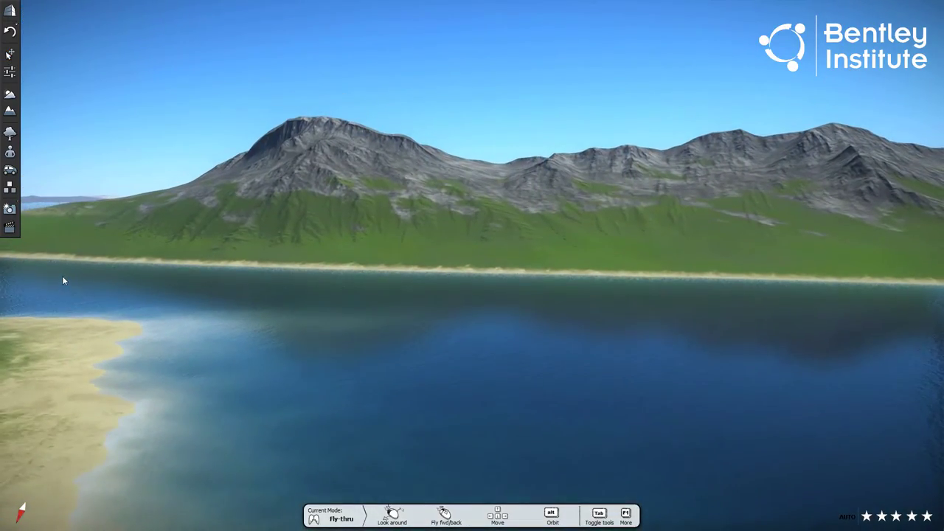
{"action": "left_click", "coordinate": [10, 171]}
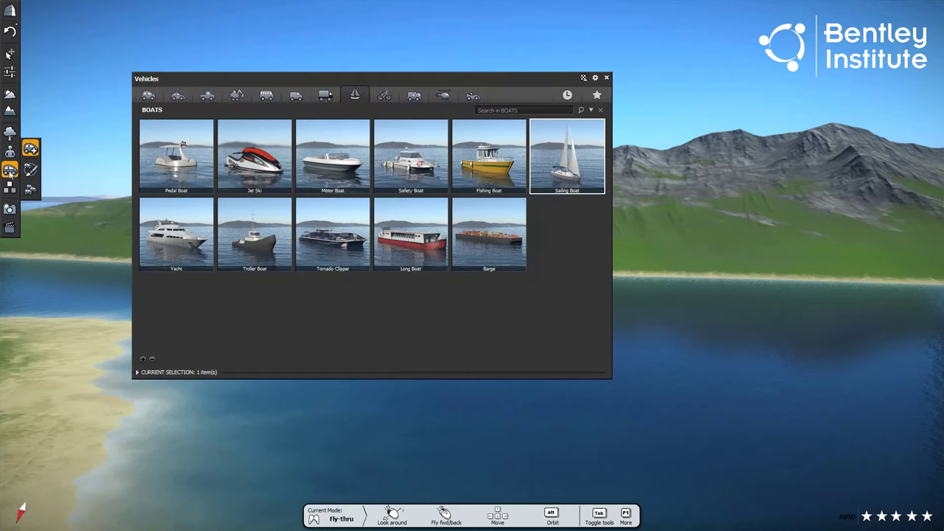
{"action": "left_click", "coordinate": [582, 171]}
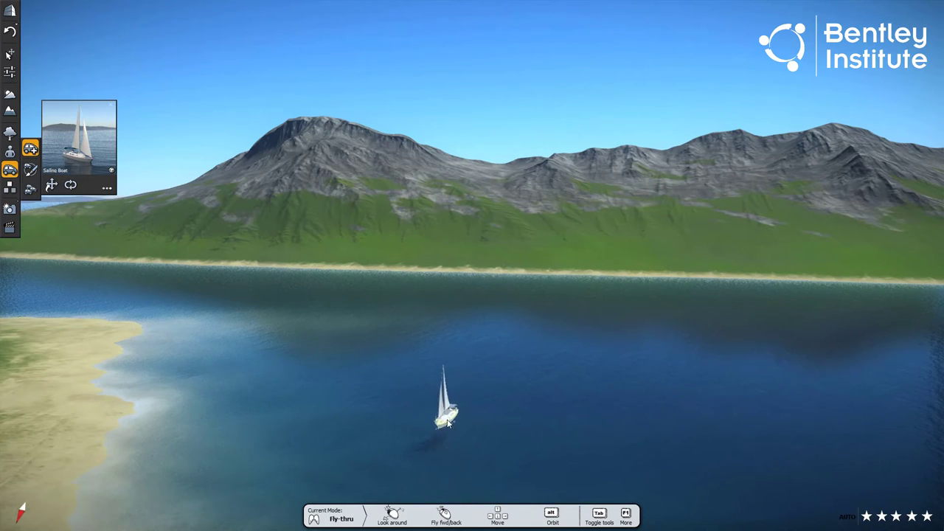
{"action": "left_click", "coordinate": [506, 389]}
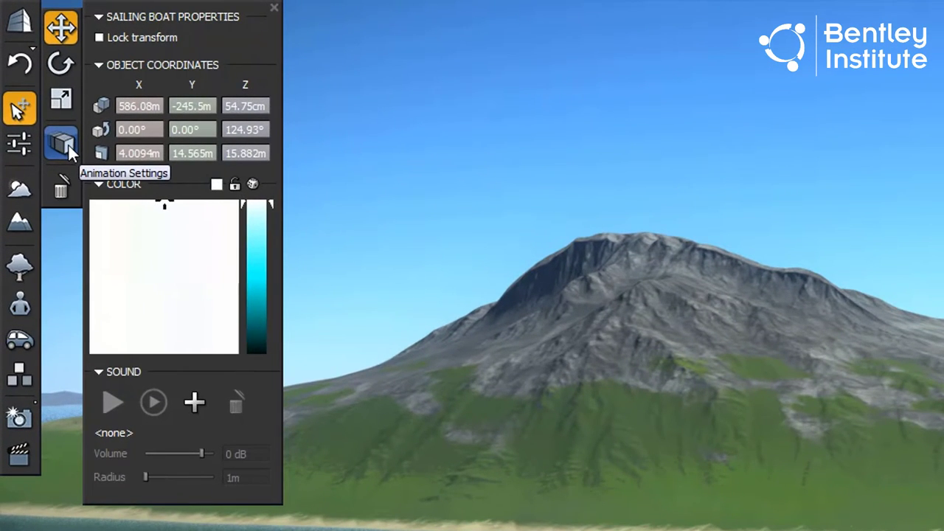
Animate the second sailing boat along a closed loop of six keyframes across the open water, adjusting the nearest keyframe to round the curve
{"action": "left_click", "coordinate": [68, 145]}
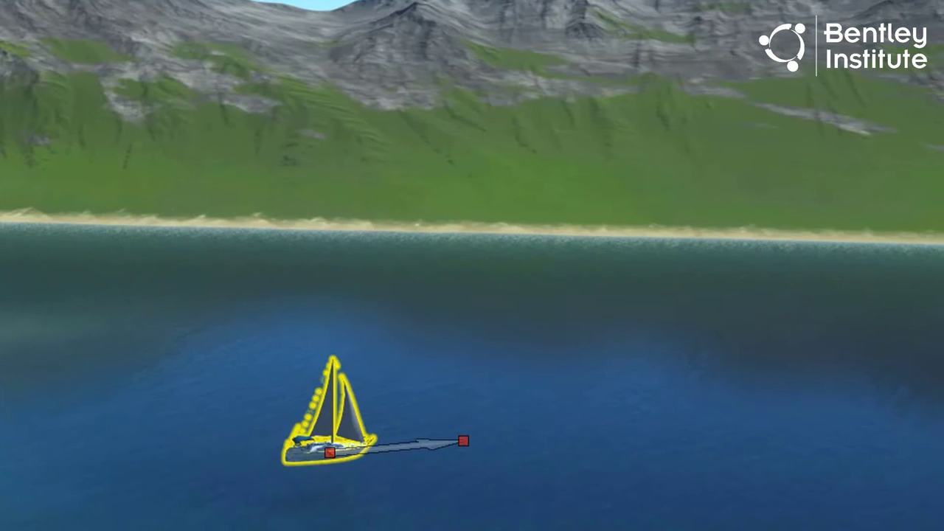
{"action": "left_click_drag", "start_coordinate": [463, 440], "coordinate": [559, 458]}
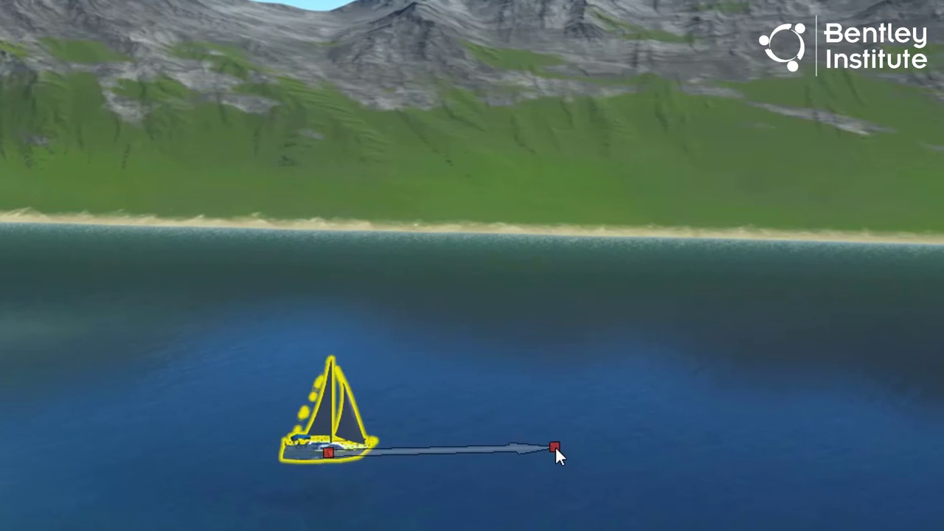
{"action": "left_click", "coordinate": [557, 453]}
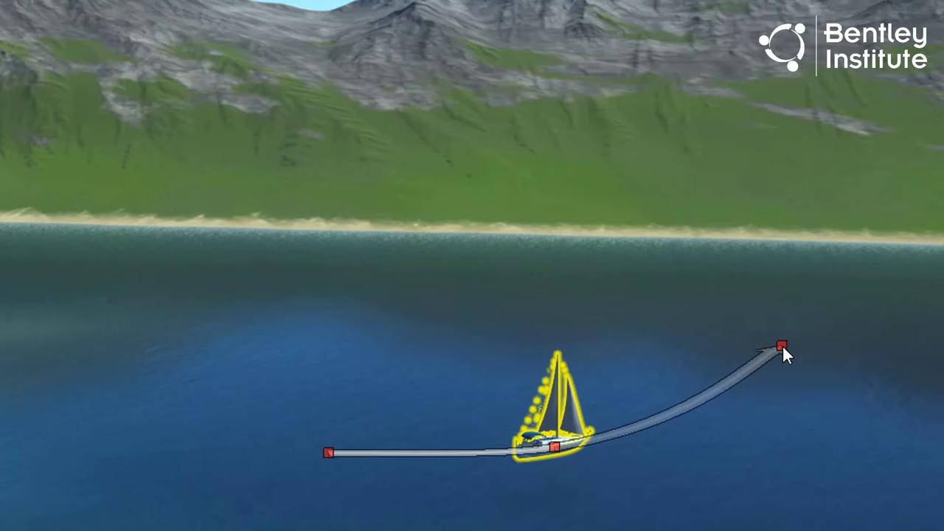
{"action": "left_click", "coordinate": [782, 344]}
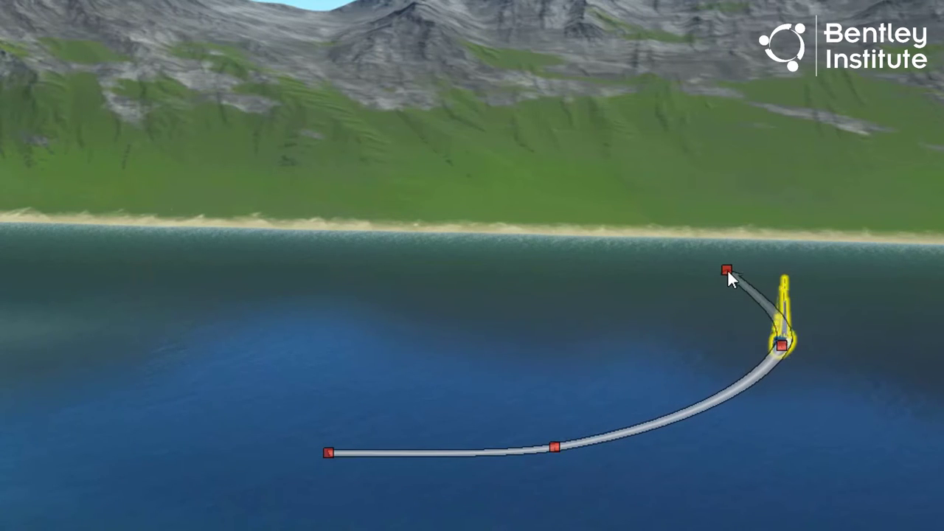
{"action": "left_click", "coordinate": [725, 272]}
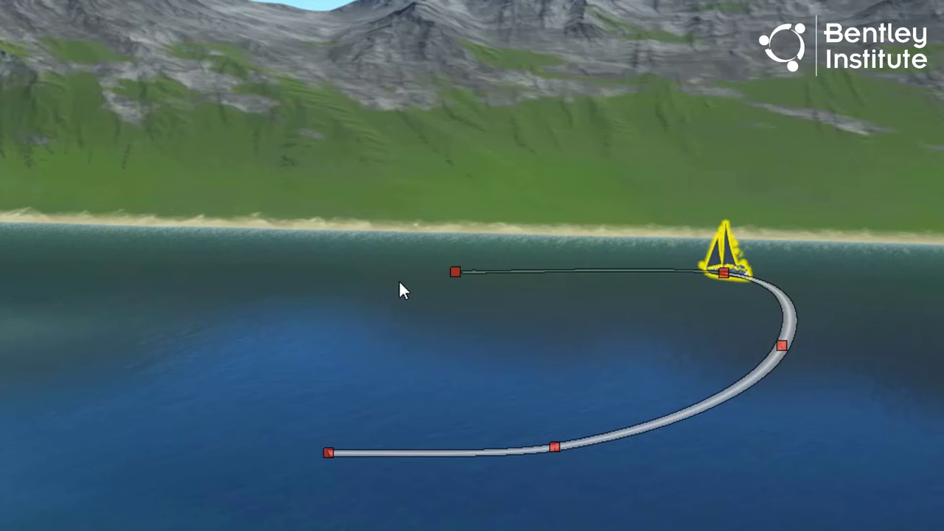
{"action": "left_click", "coordinate": [351, 282]}
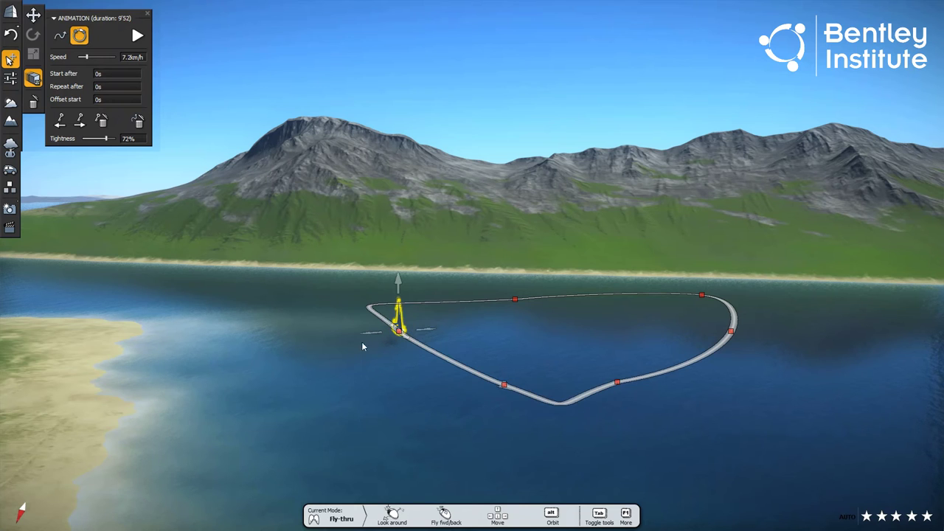
{"action": "left_click_drag", "start_coordinate": [504, 386], "coordinate": [499, 399]}
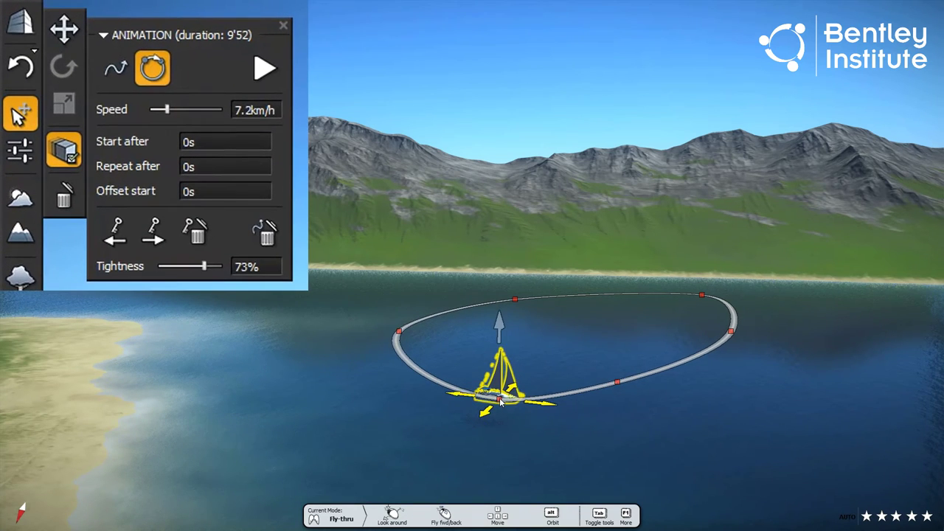